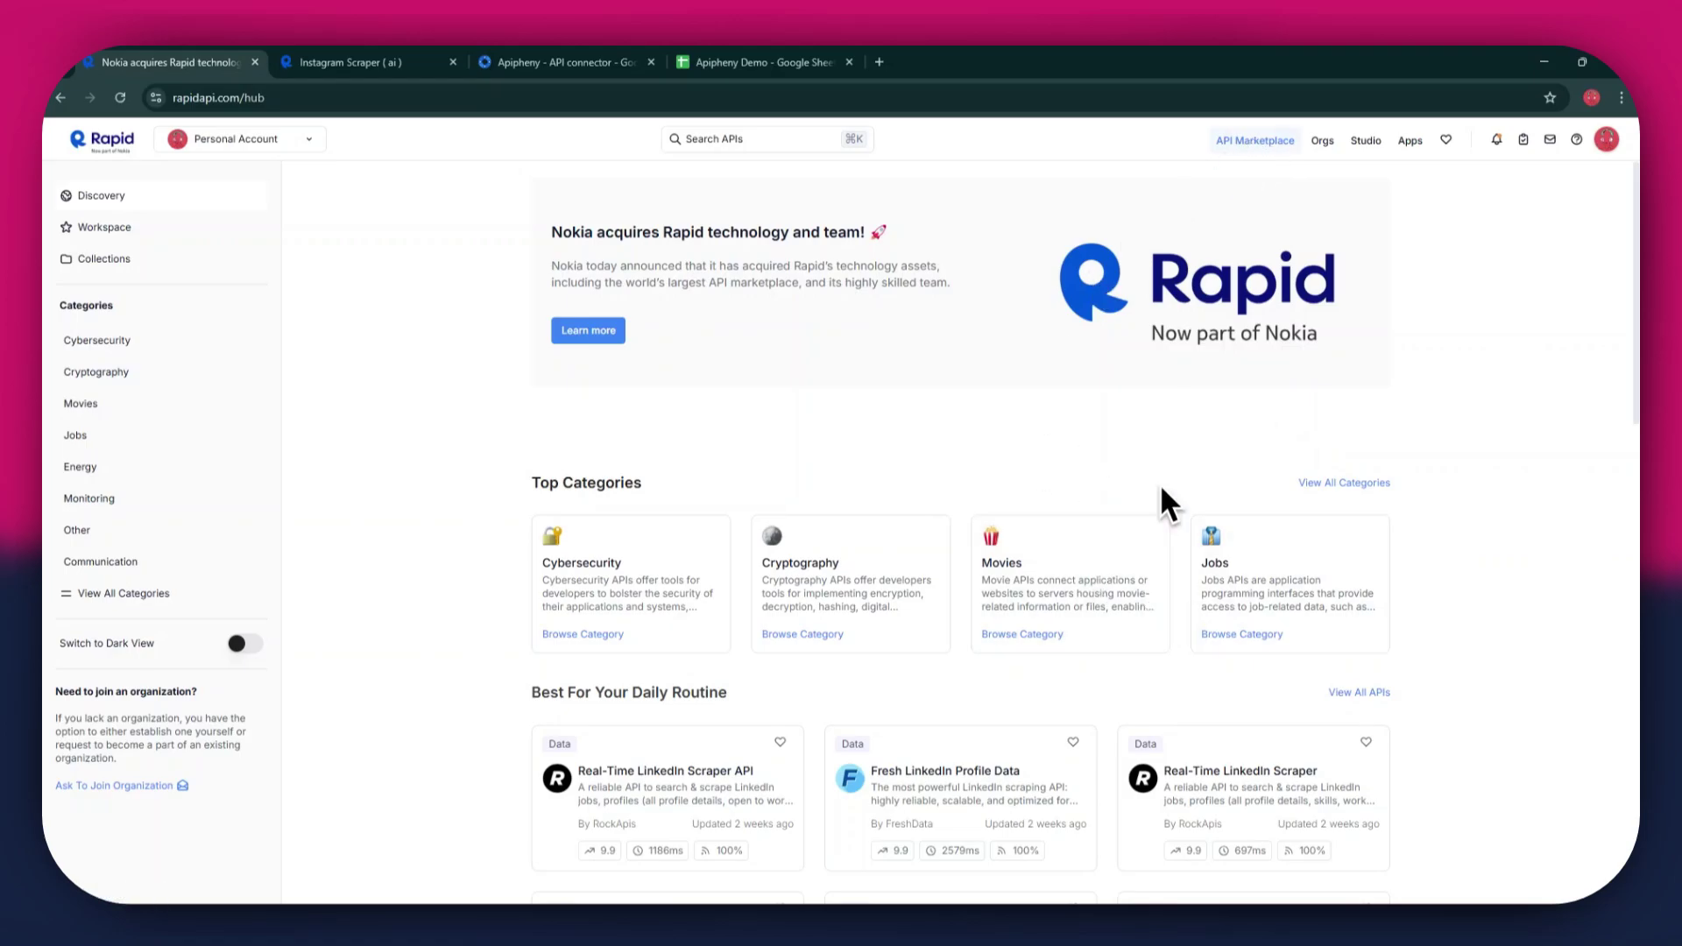
Search RapidAPI Hub for 'instagram' and scroll through the 259 matching APIs.
{"action": "scroll", "coordinate": [1161, 488], "scroll_direction": "down", "scroll_amount": 5}
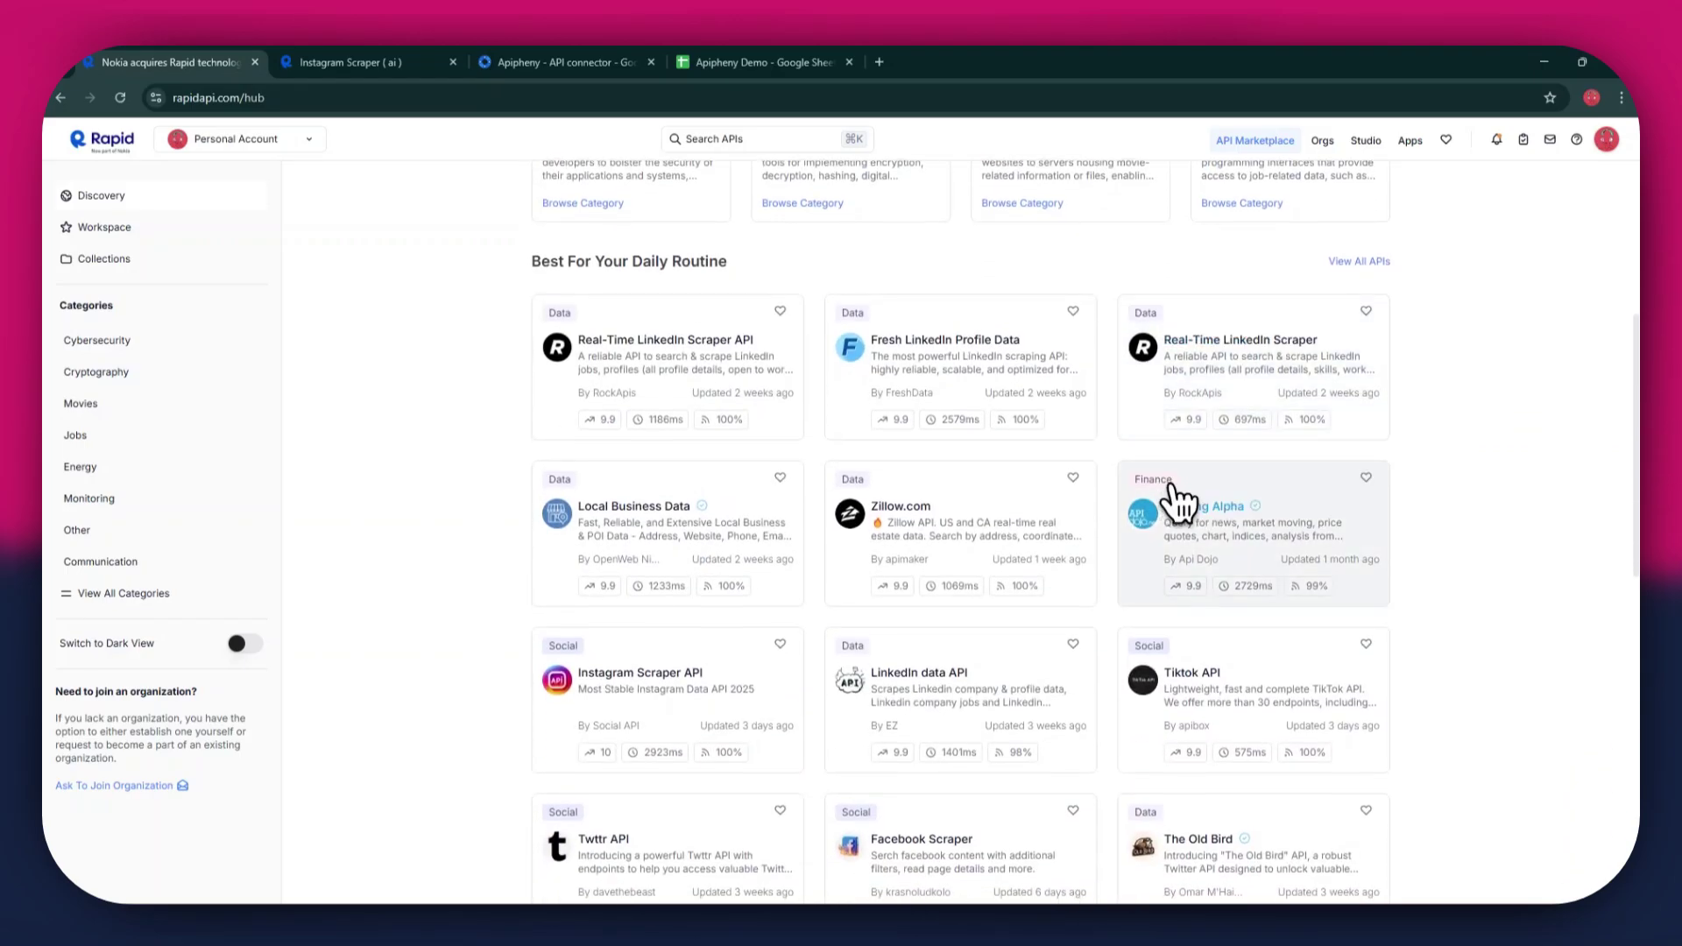
{"action": "scroll", "coordinate": [1178, 501], "scroll_direction": "up", "scroll_amount": 5}
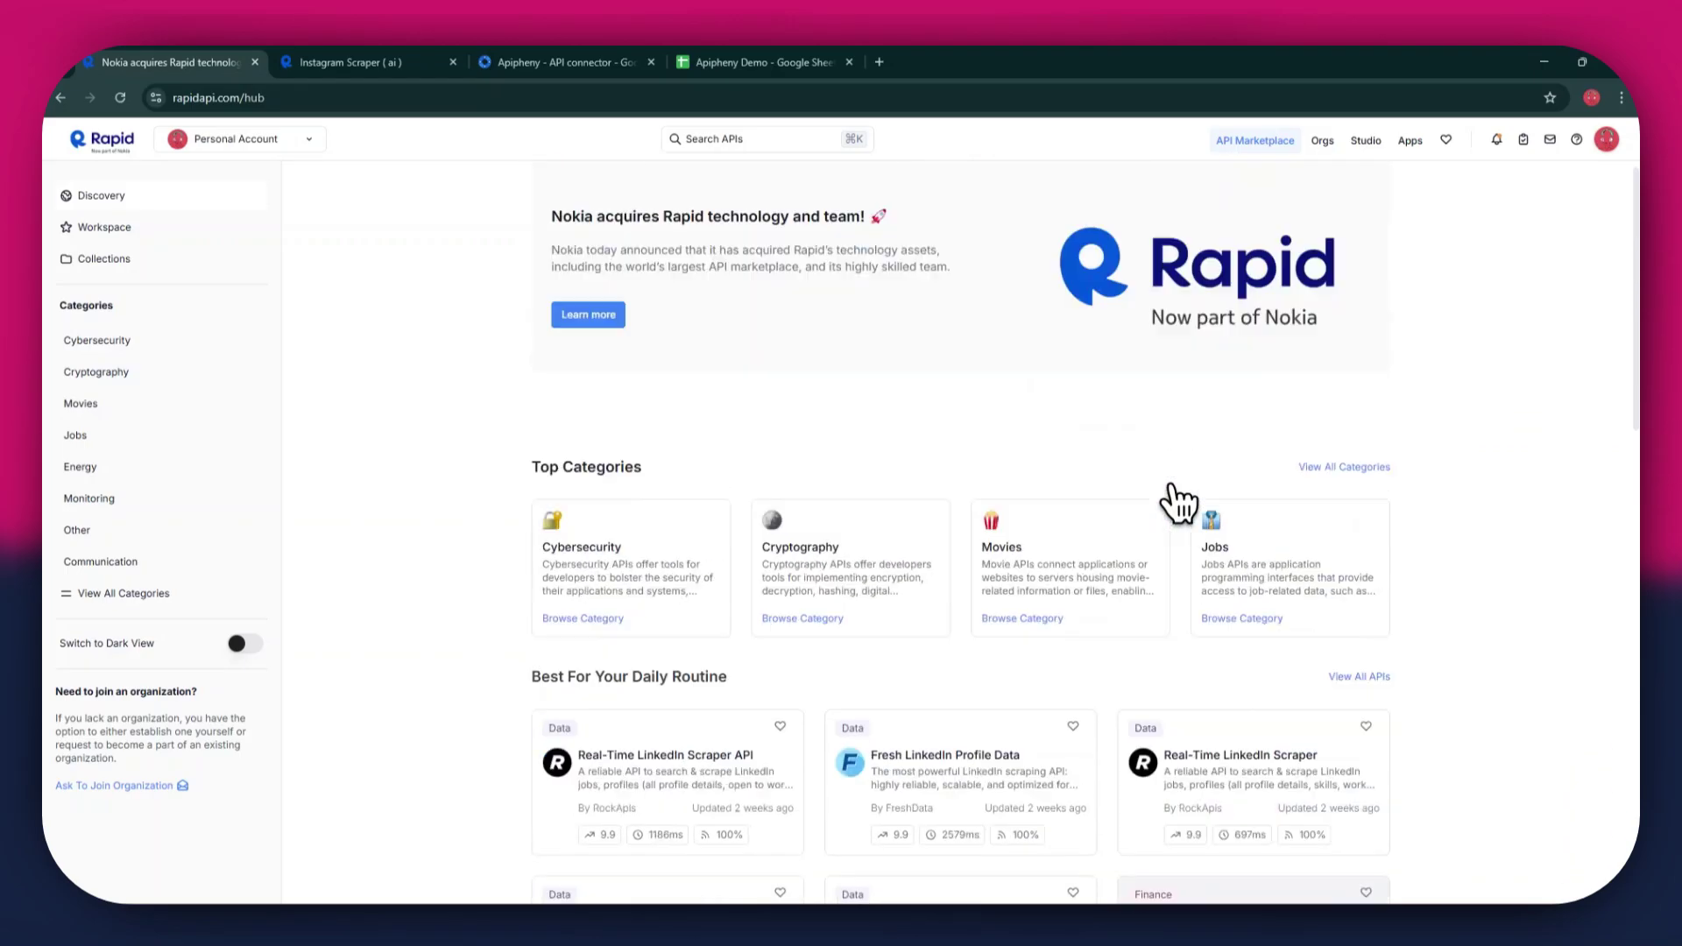
{"action": "left_click", "coordinate": [736, 131]}
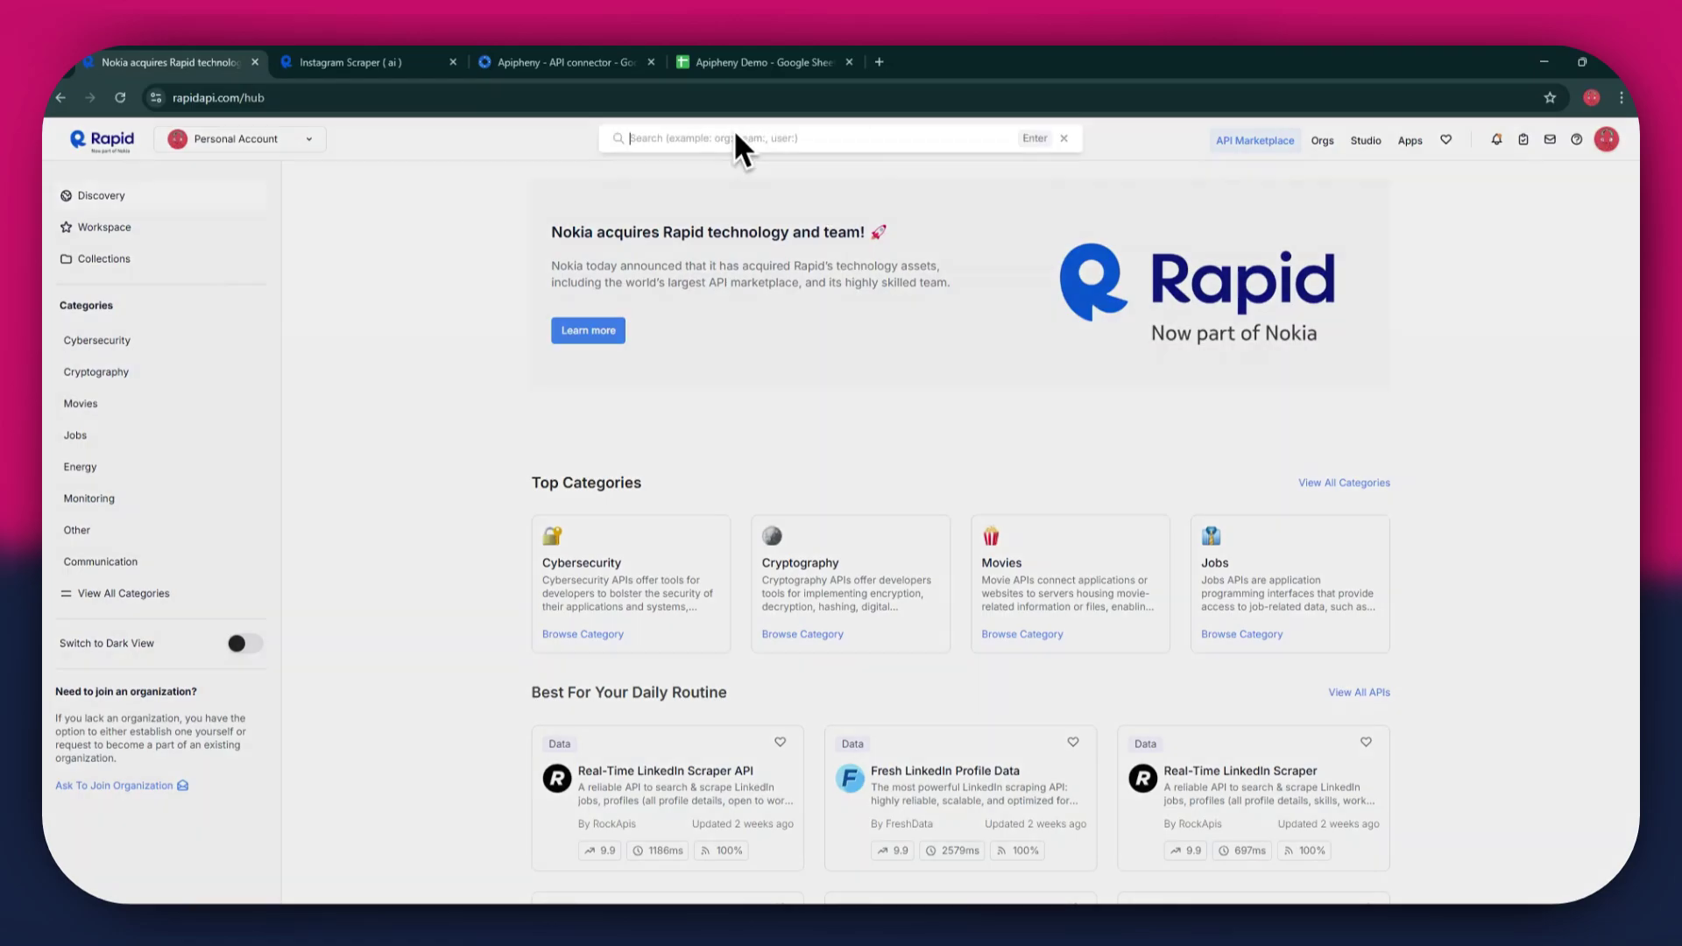
{"action": "type", "text": "instagram"}
{"action": "key", "text": "Return"}
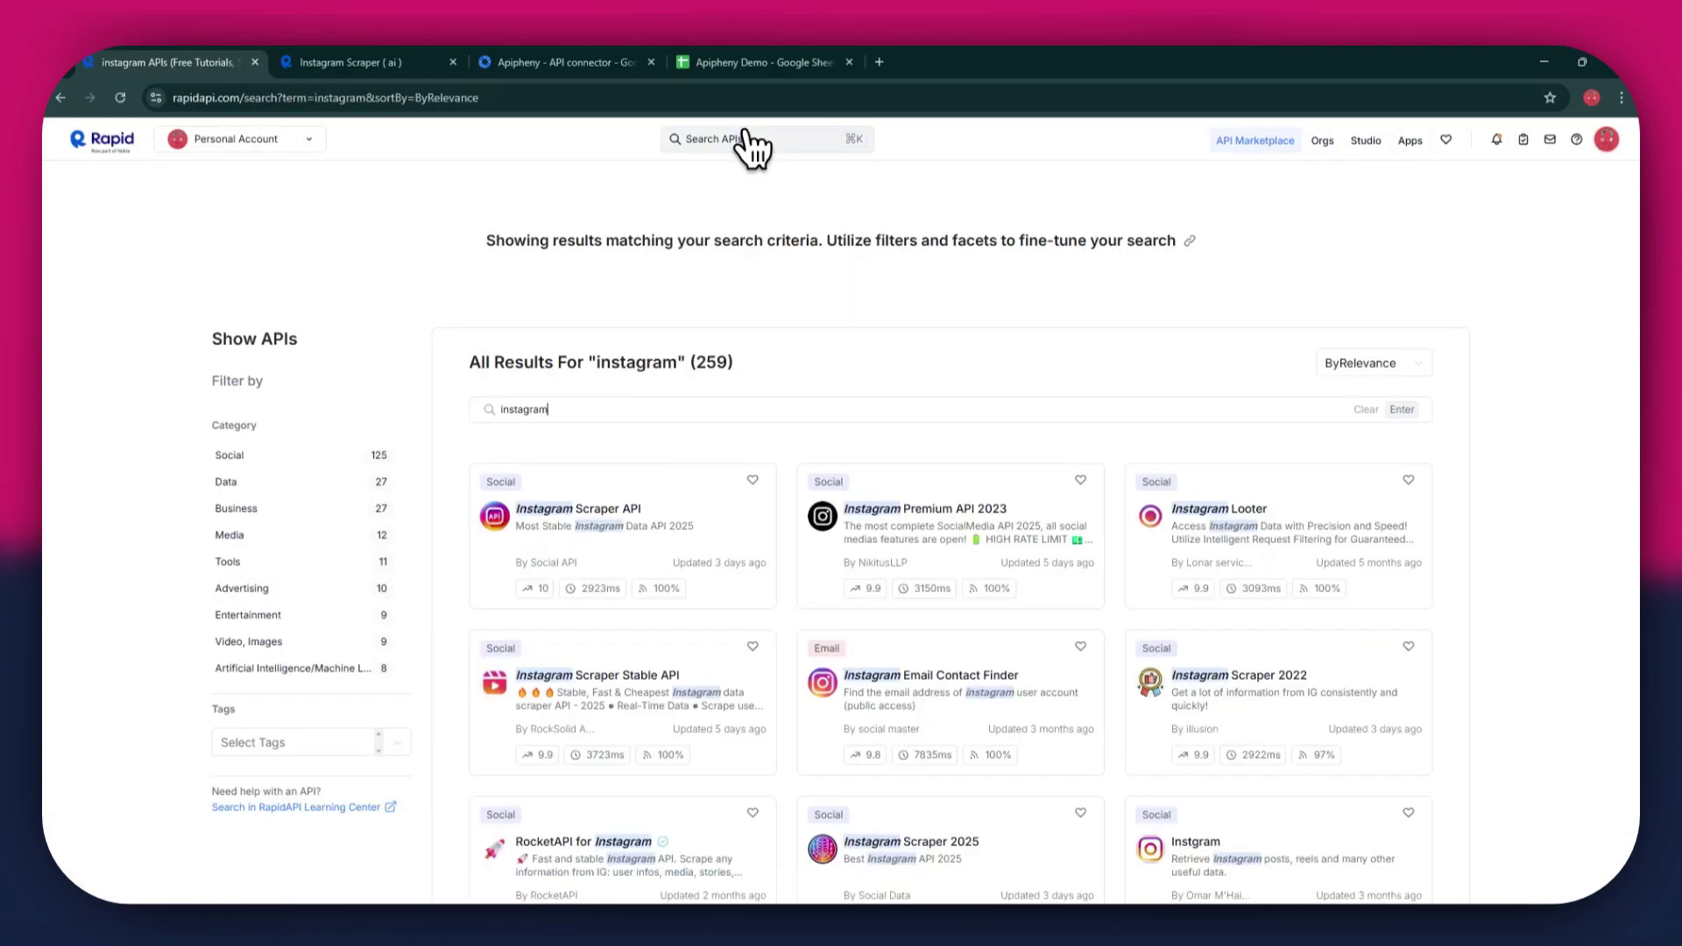
{"action": "scroll", "coordinate": [1041, 450], "scroll_direction": "down", "scroll_amount": 2}
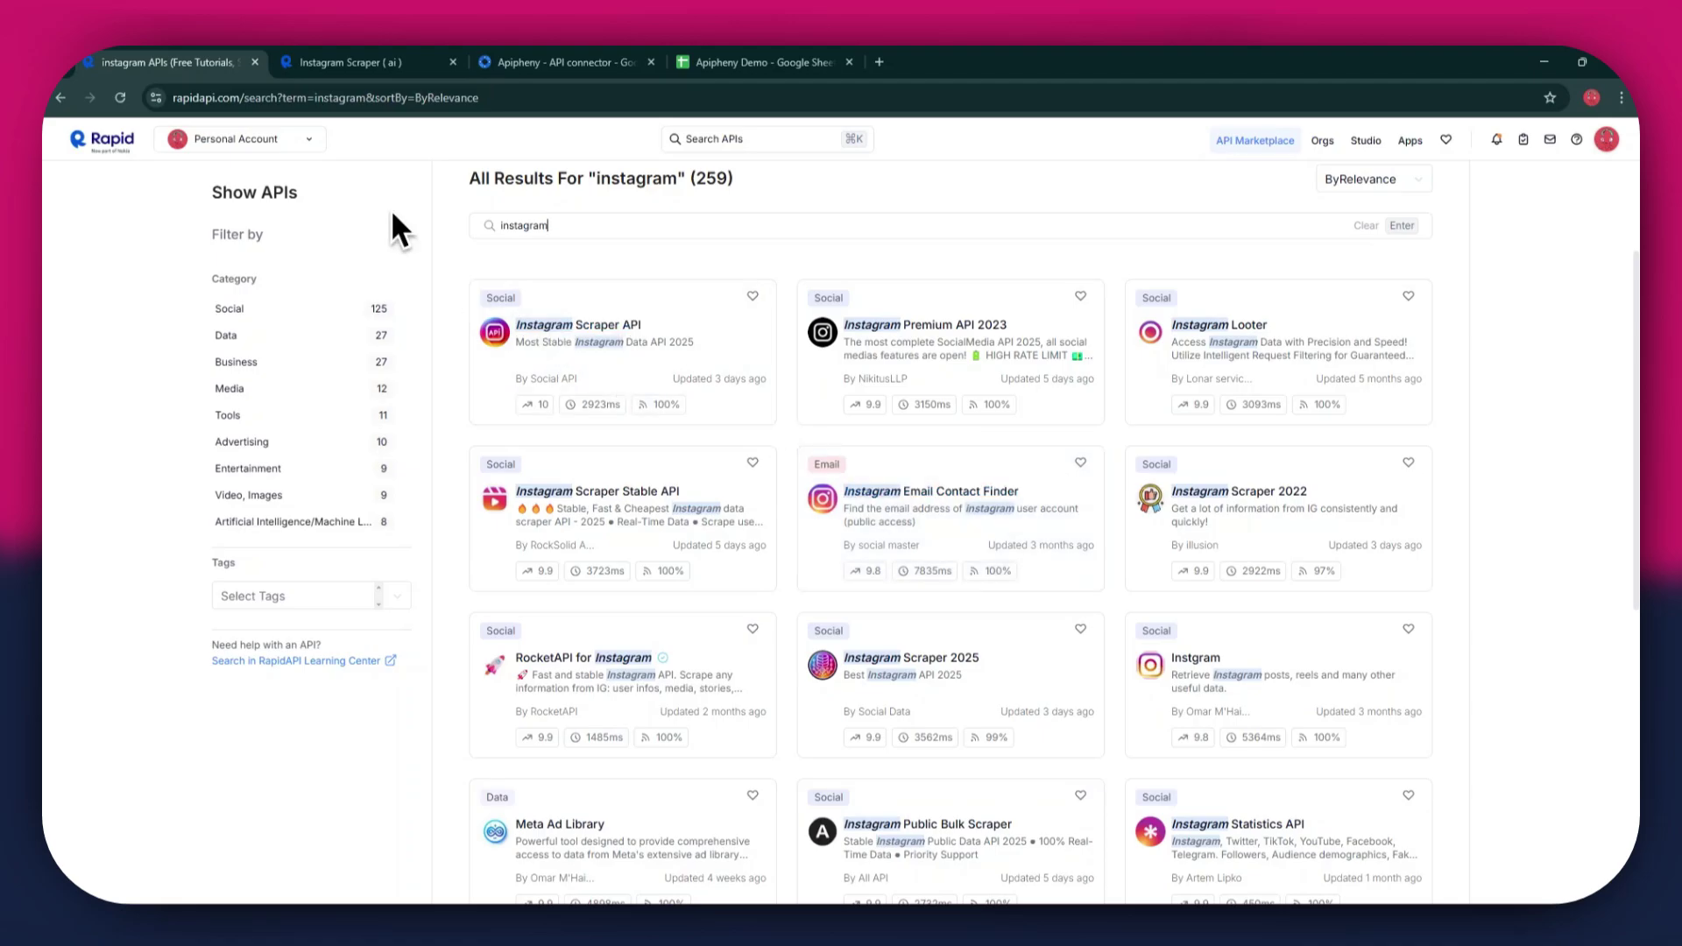
Switch to the Instagram Scraper (ai) tab showing its user_info by username playground.
{"action": "left_click", "coordinate": [347, 60]}
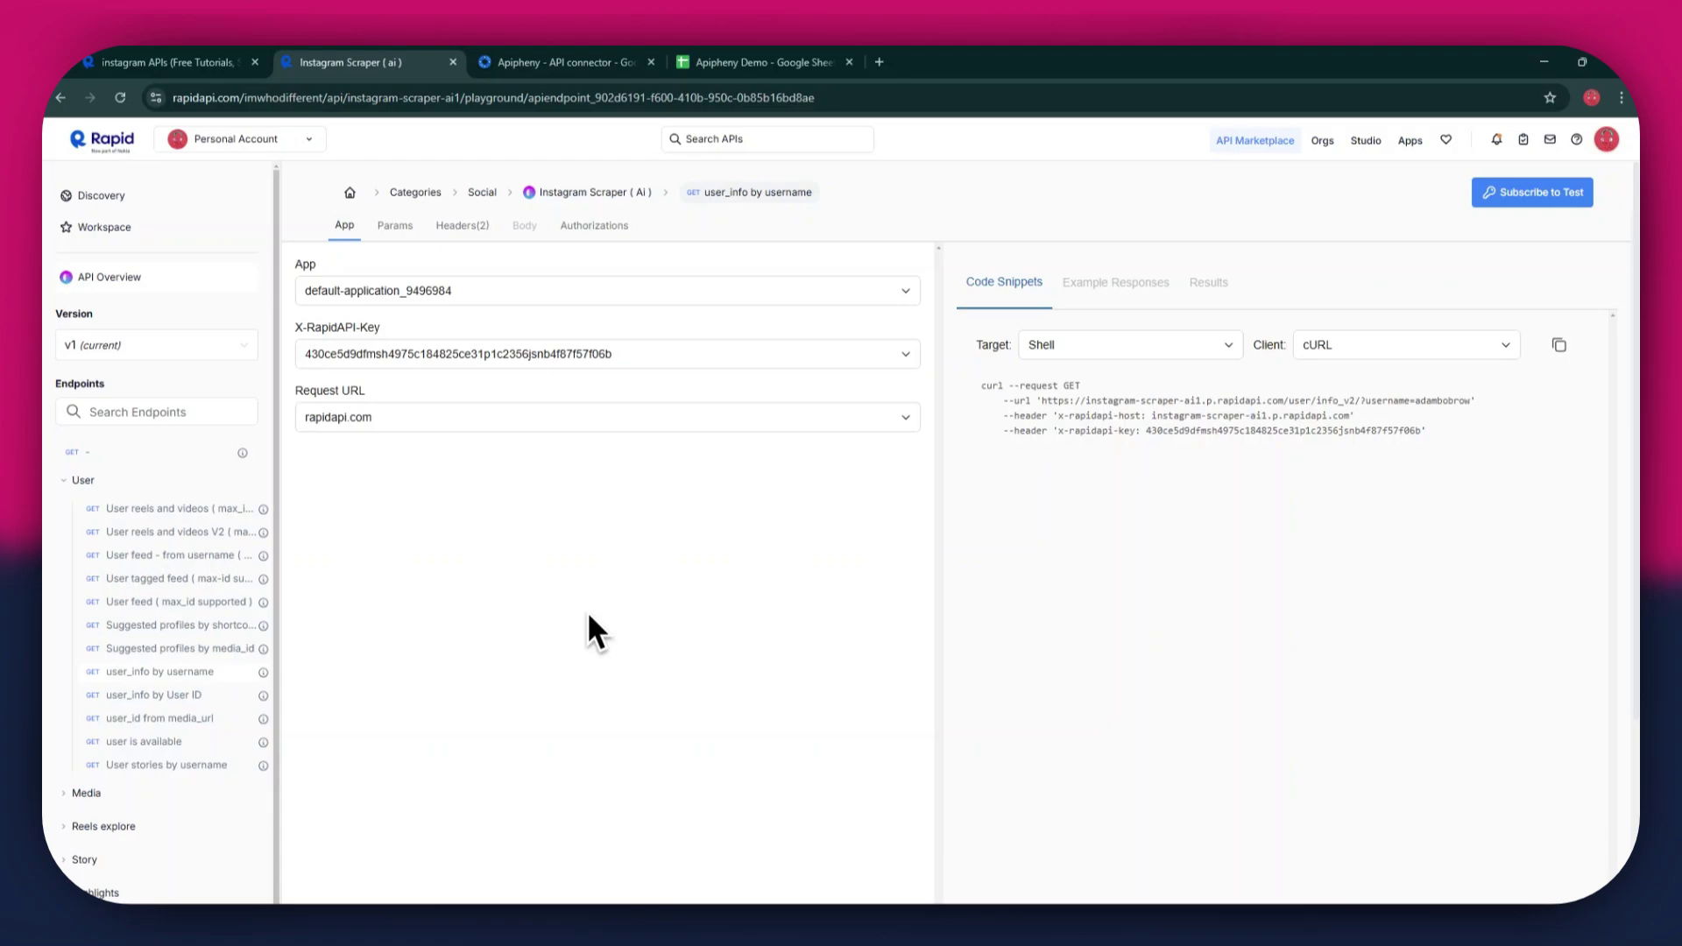
Subscribe to the Instagram Scraper (ai) free Basic plan (30 requests/month) and return to the playground.
{"action": "left_click", "coordinate": [1573, 223]}
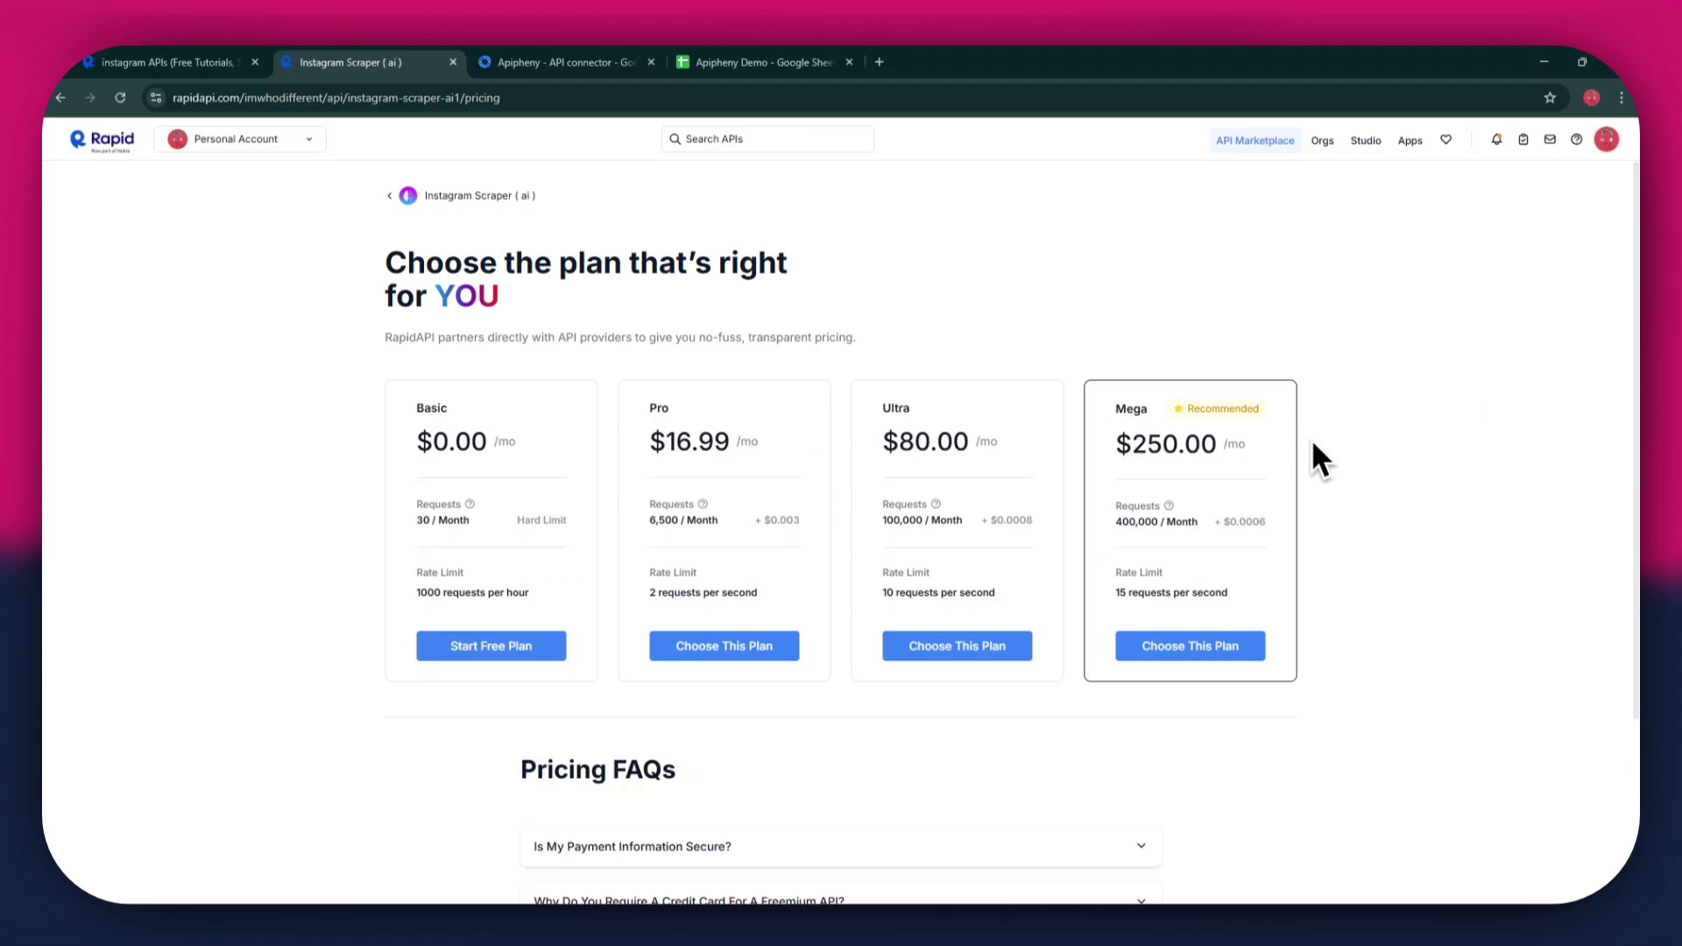
{"action": "left_click", "coordinate": [529, 649]}
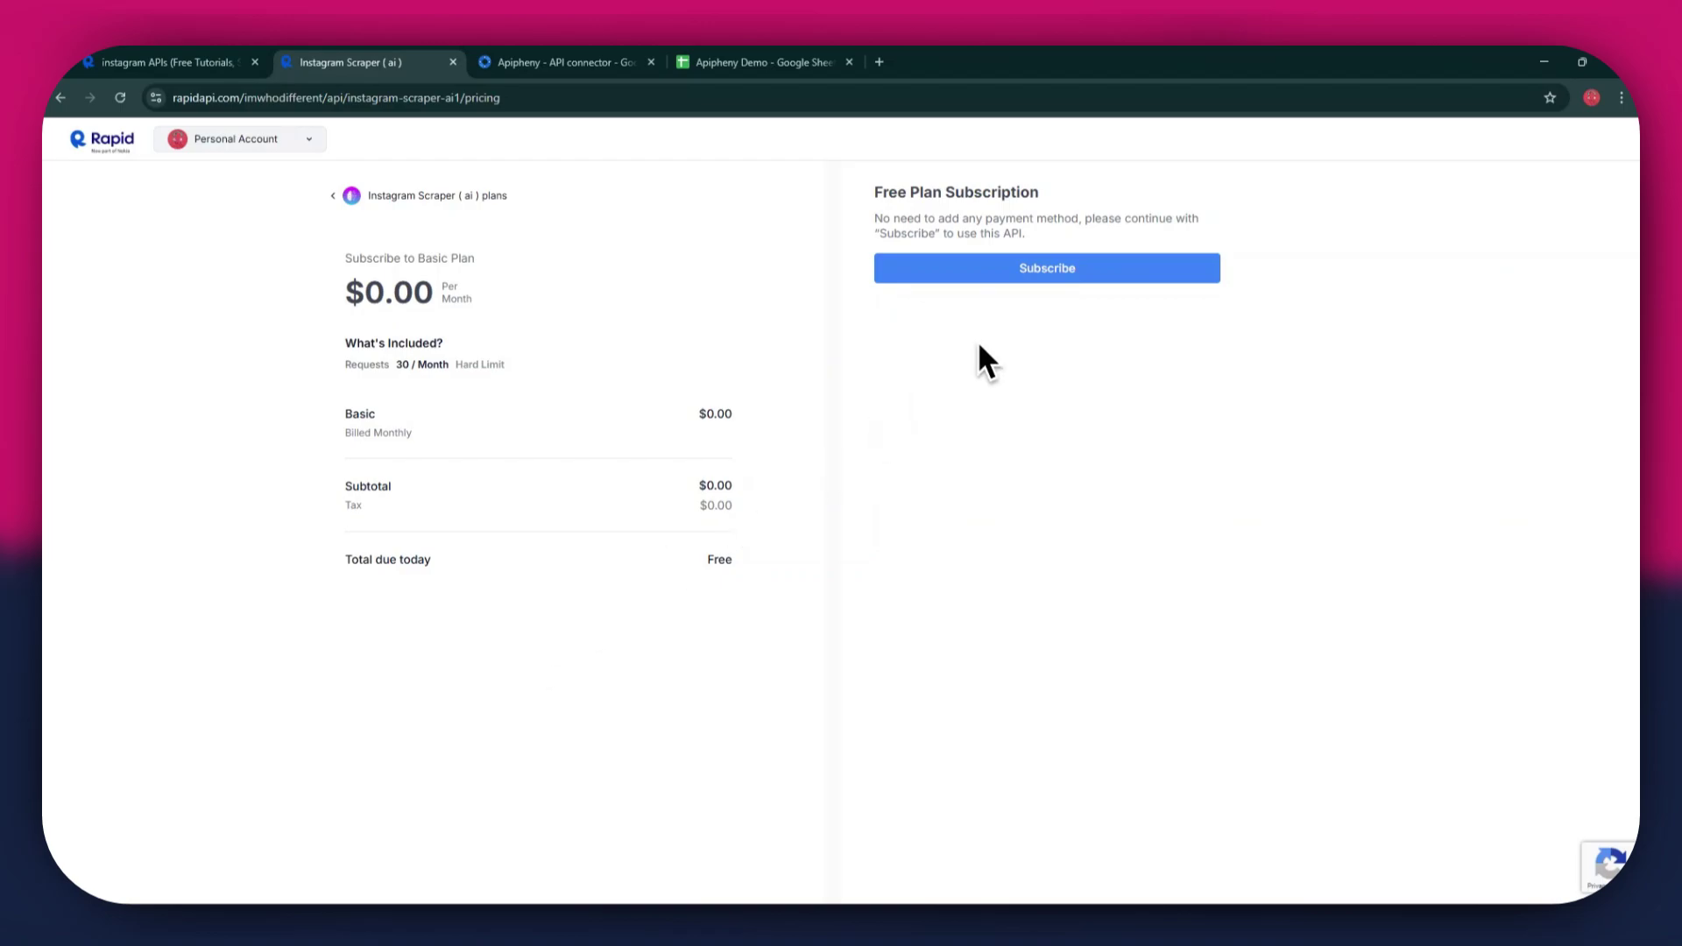
{"action": "left_click", "coordinate": [1061, 278]}
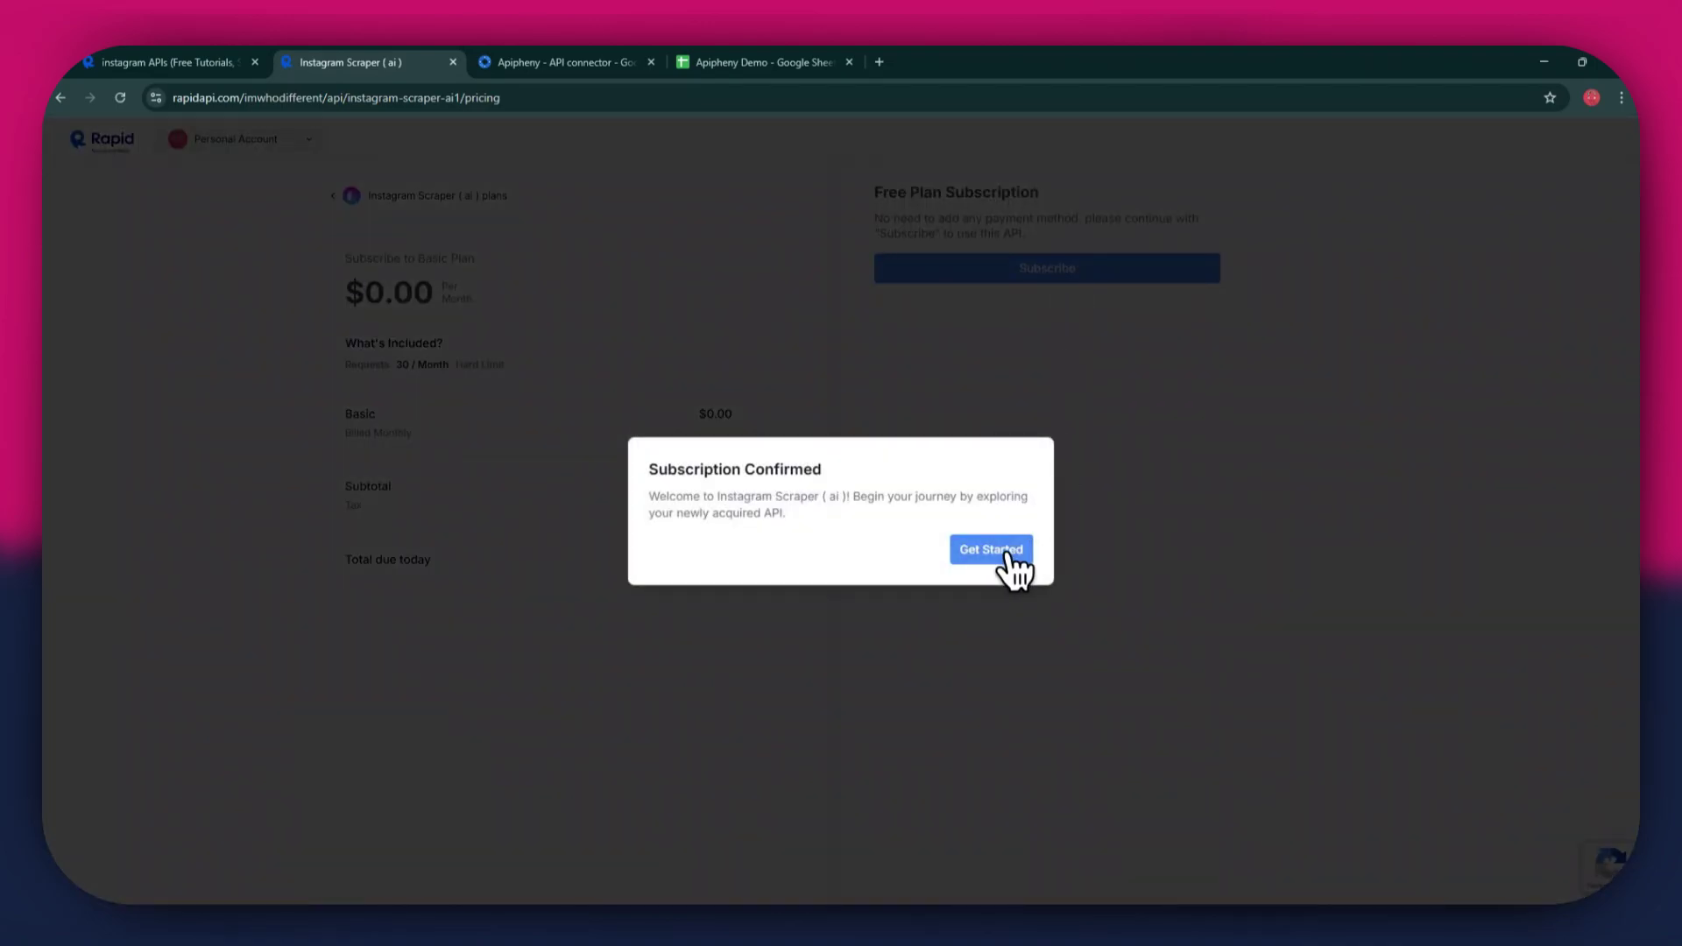
{"action": "left_click", "coordinate": [1007, 552]}
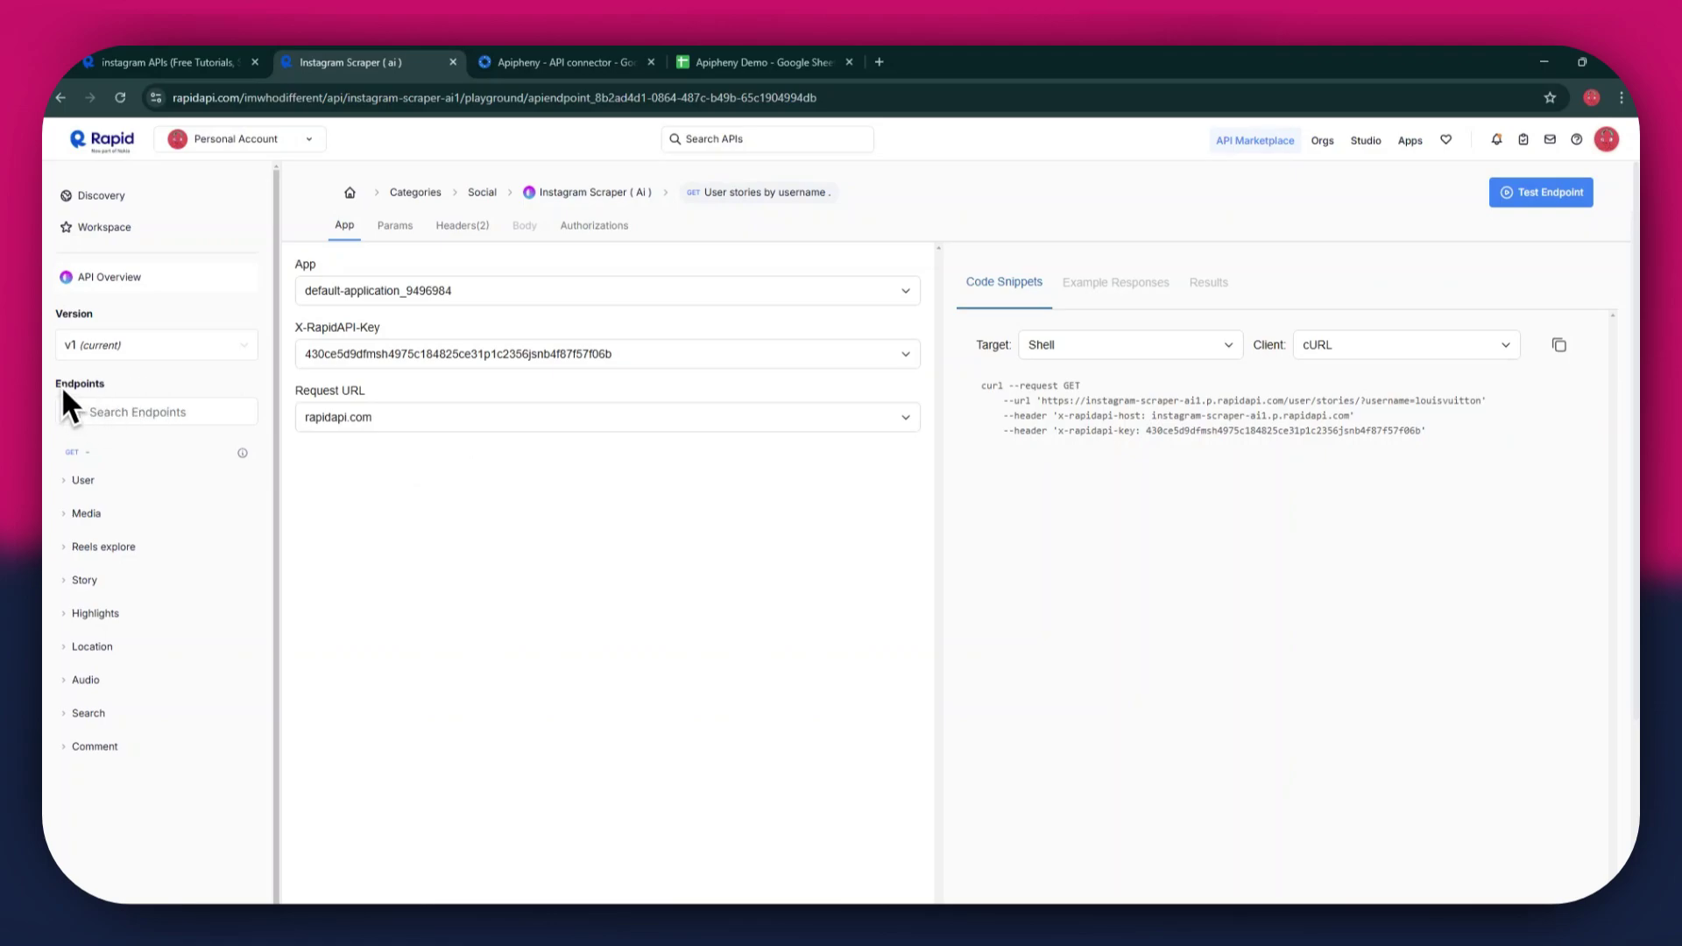
Expand the User endpoints group and open user_info by User ID.
{"action": "left_click", "coordinate": [106, 385]}
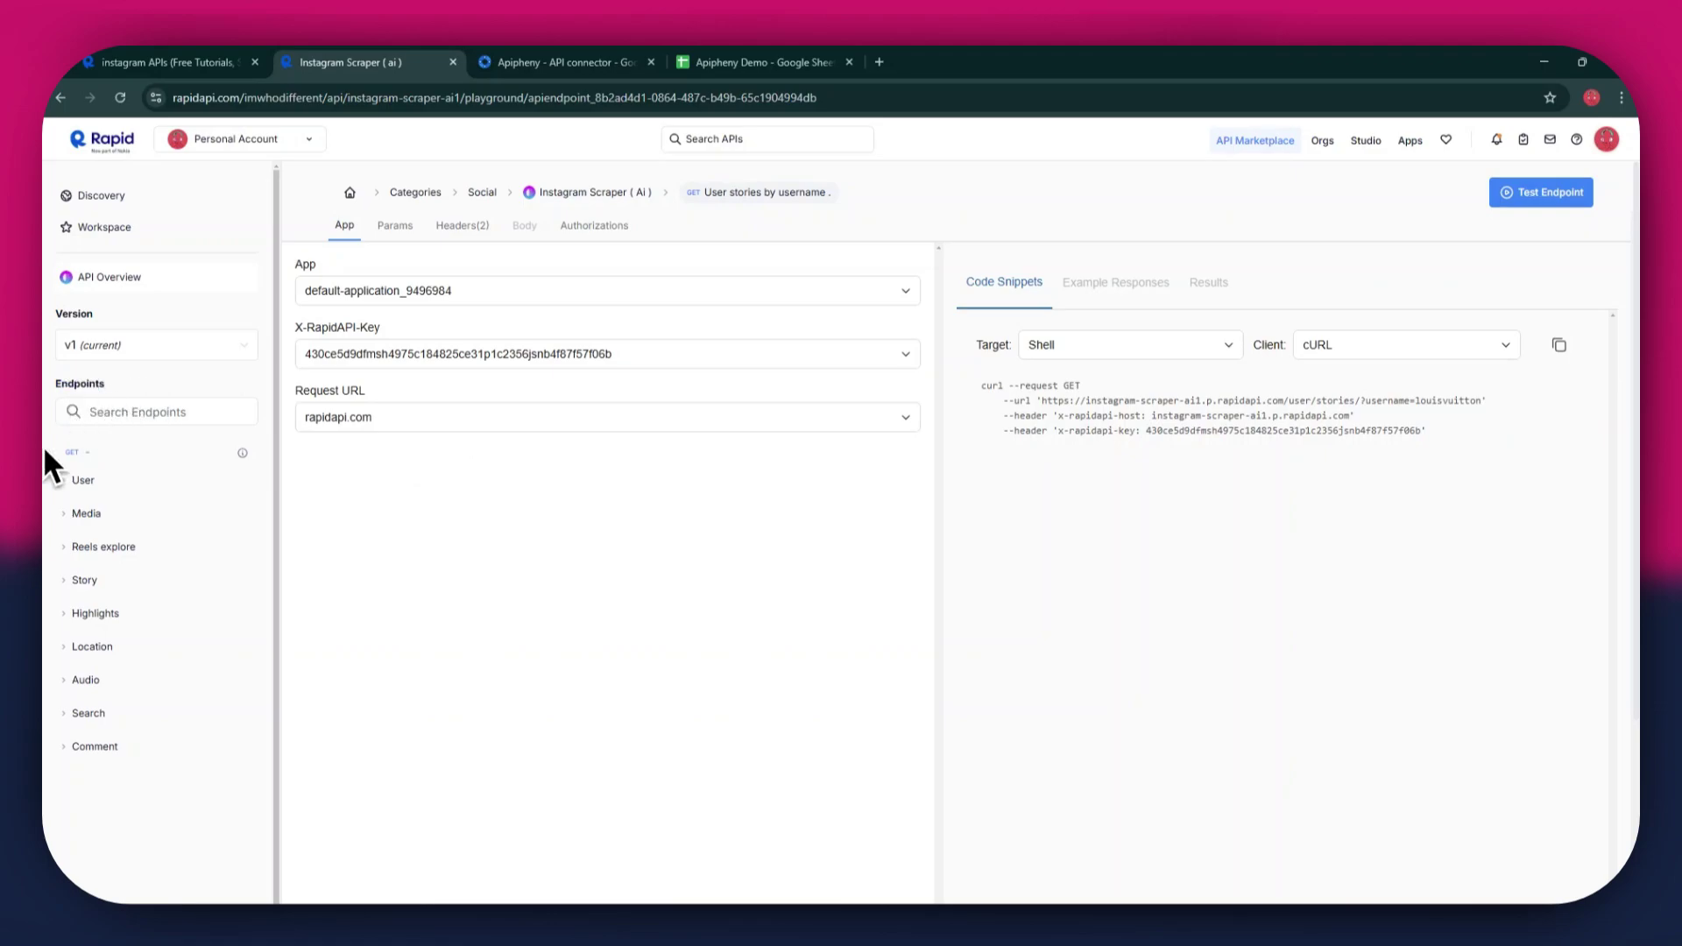
{"action": "left_click", "coordinate": [123, 481]}
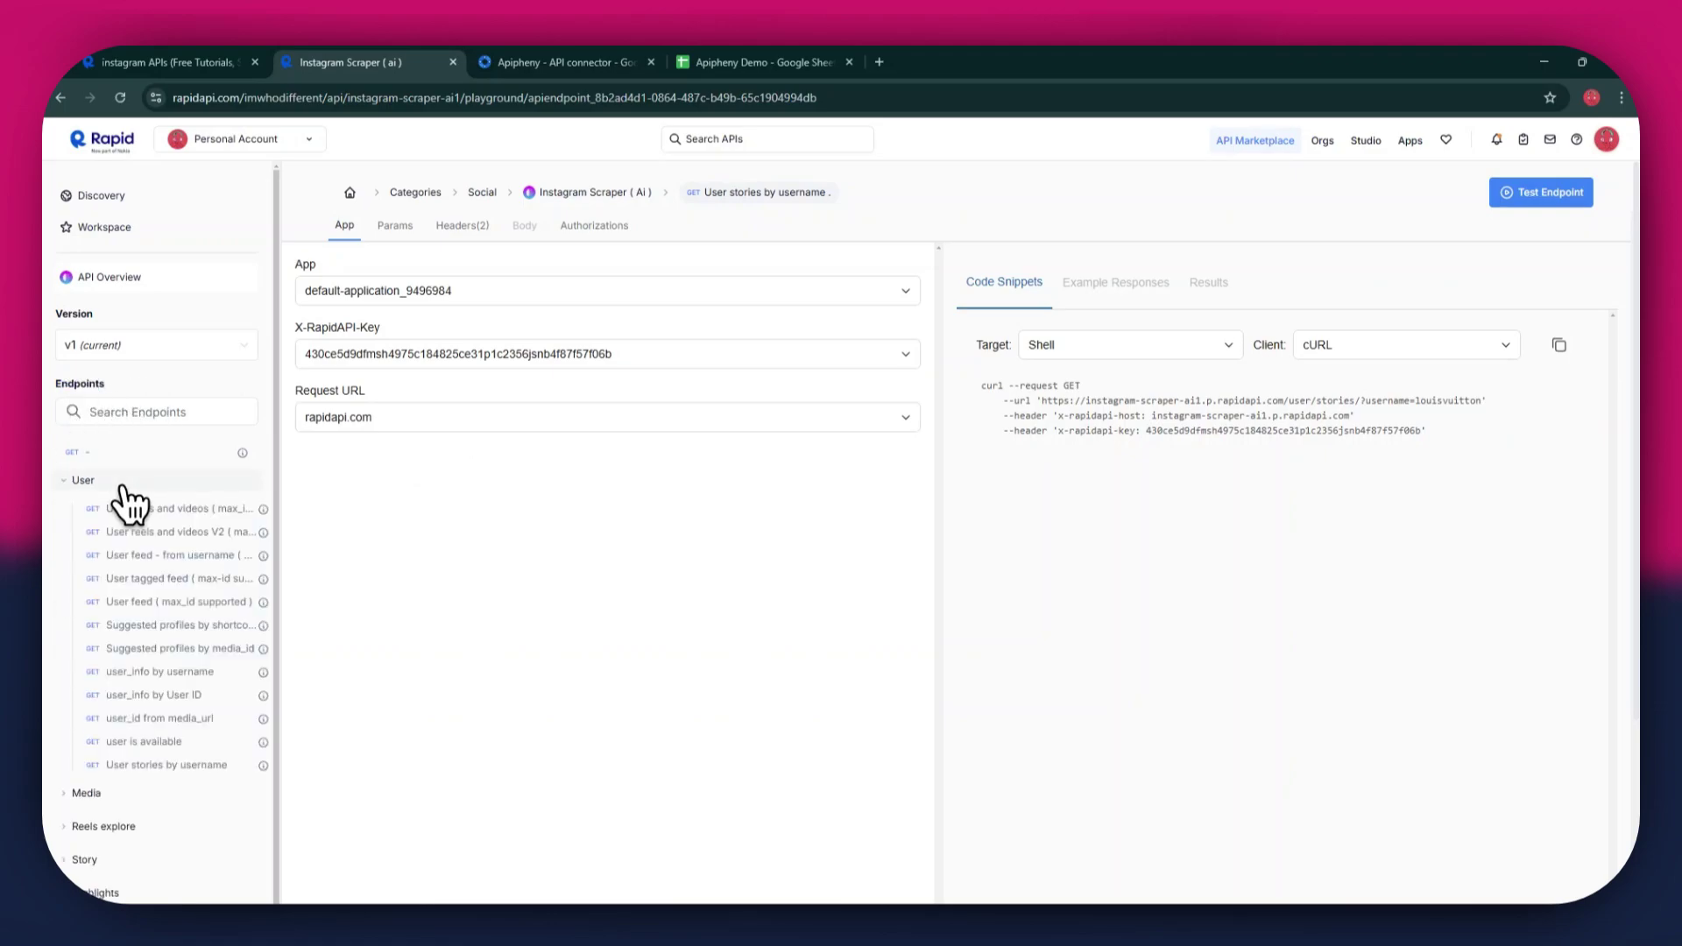
{"action": "left_click", "coordinate": [137, 696]}
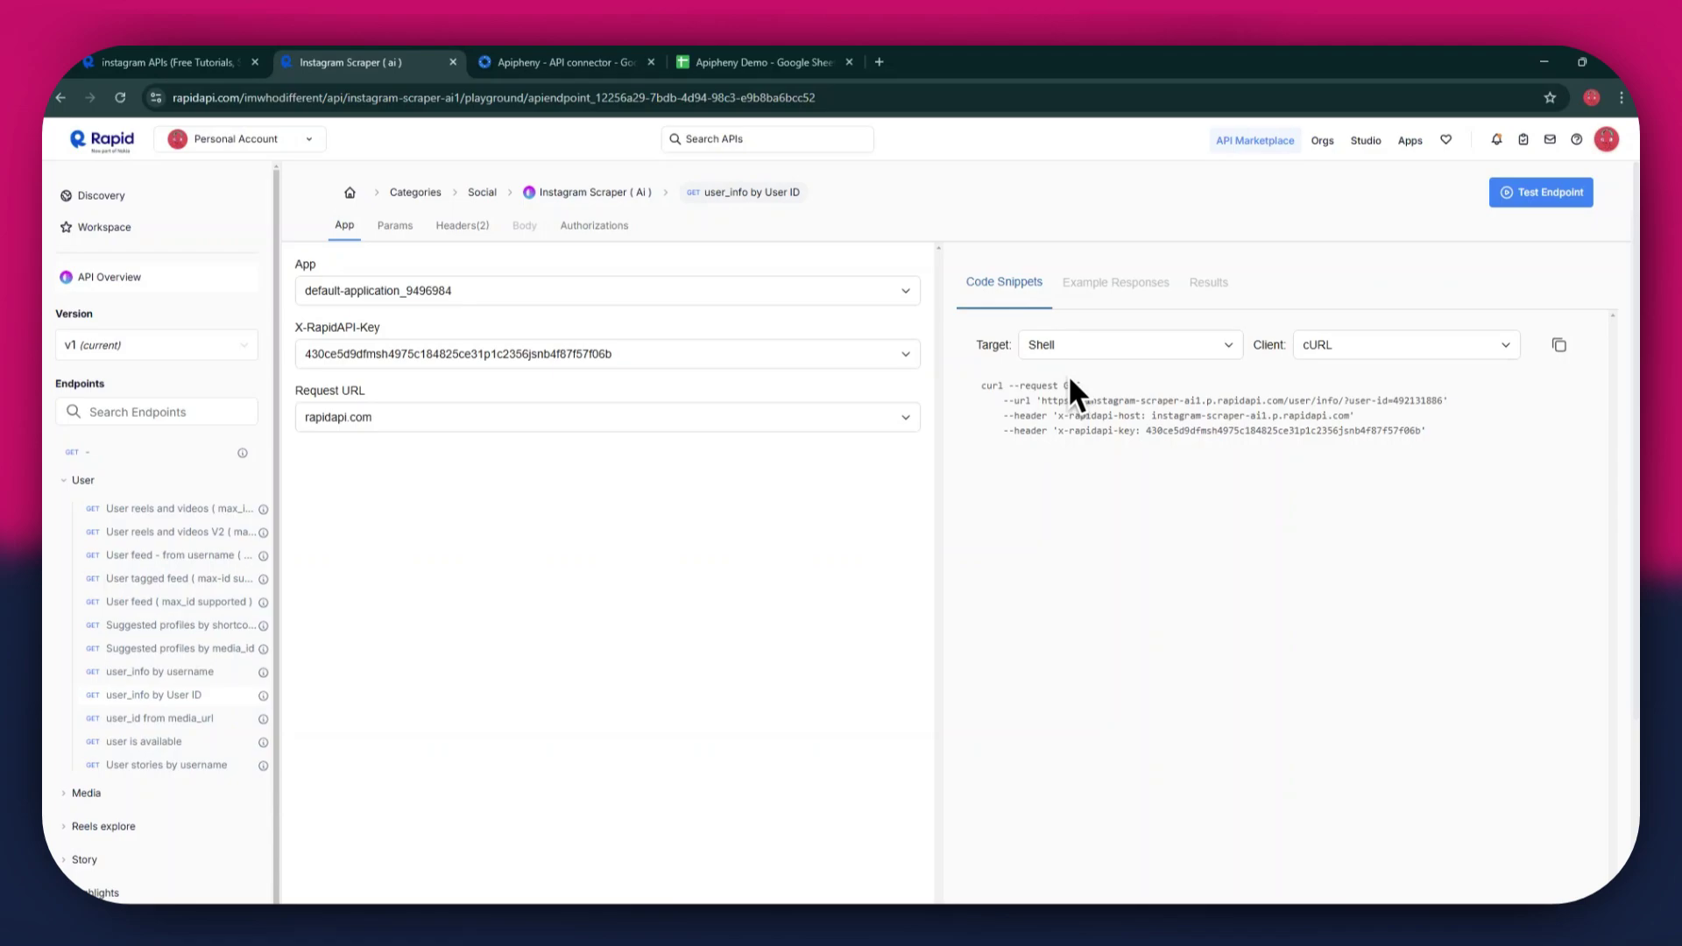
Keep the code snippet set to Shell target with the cURL client.
{"action": "left_click", "coordinate": [1226, 350]}
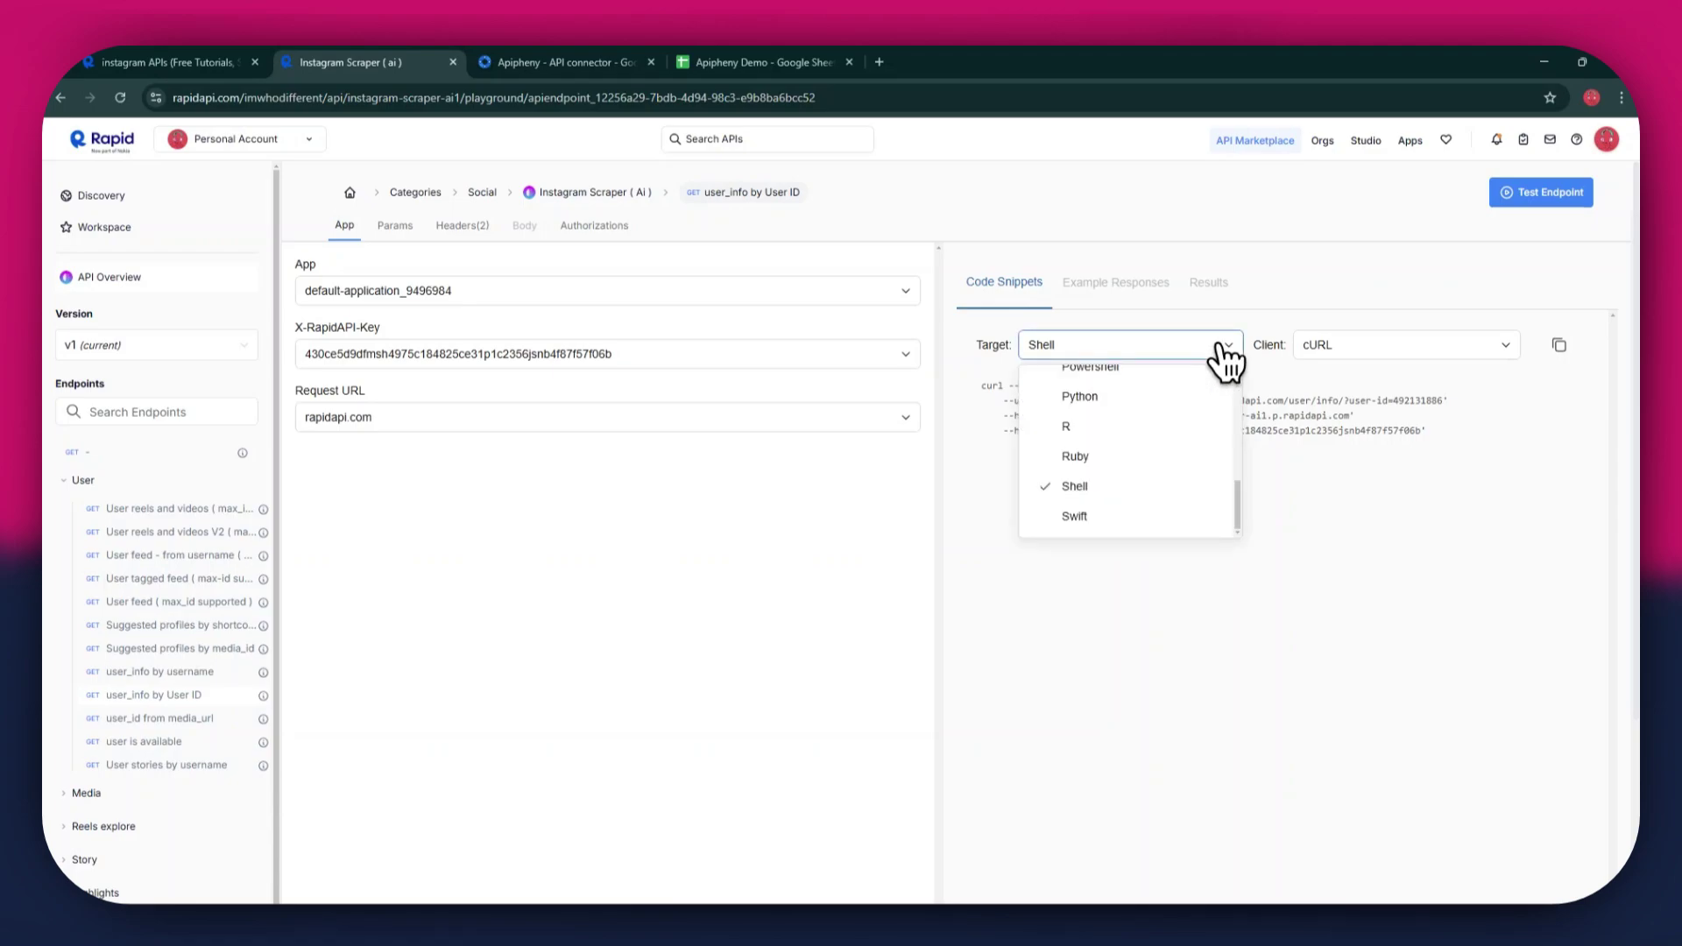
{"action": "left_click", "coordinate": [1226, 350]}
{"action": "left_click", "coordinate": [1401, 350]}
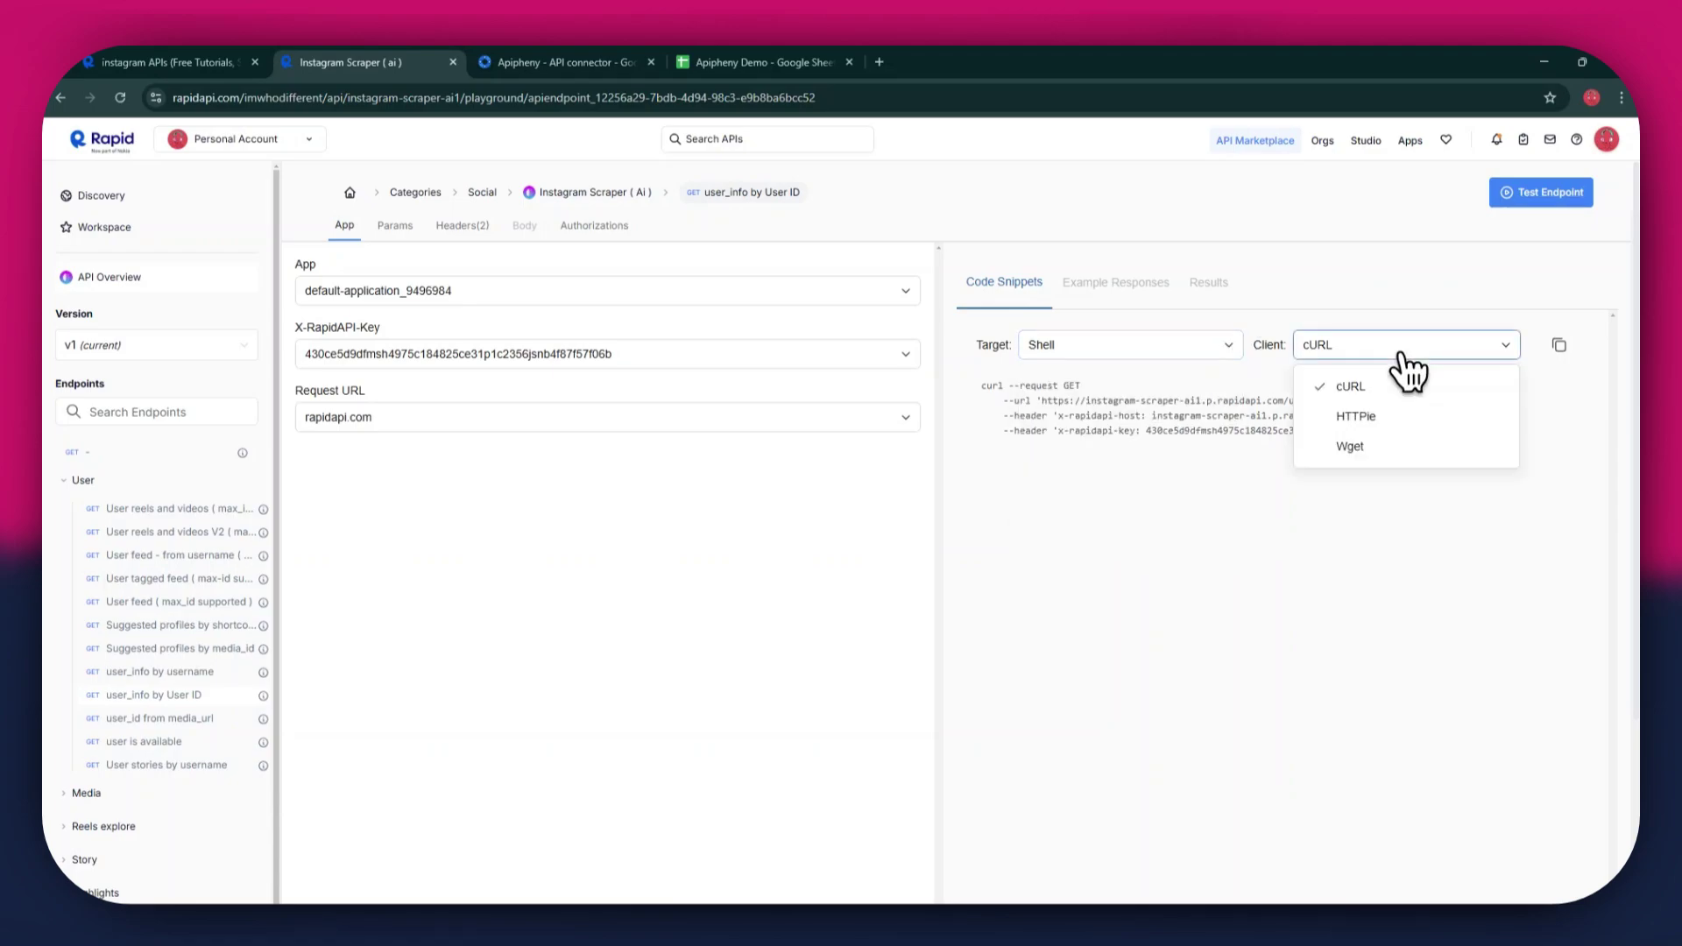
{"action": "left_click", "coordinate": [1353, 387]}
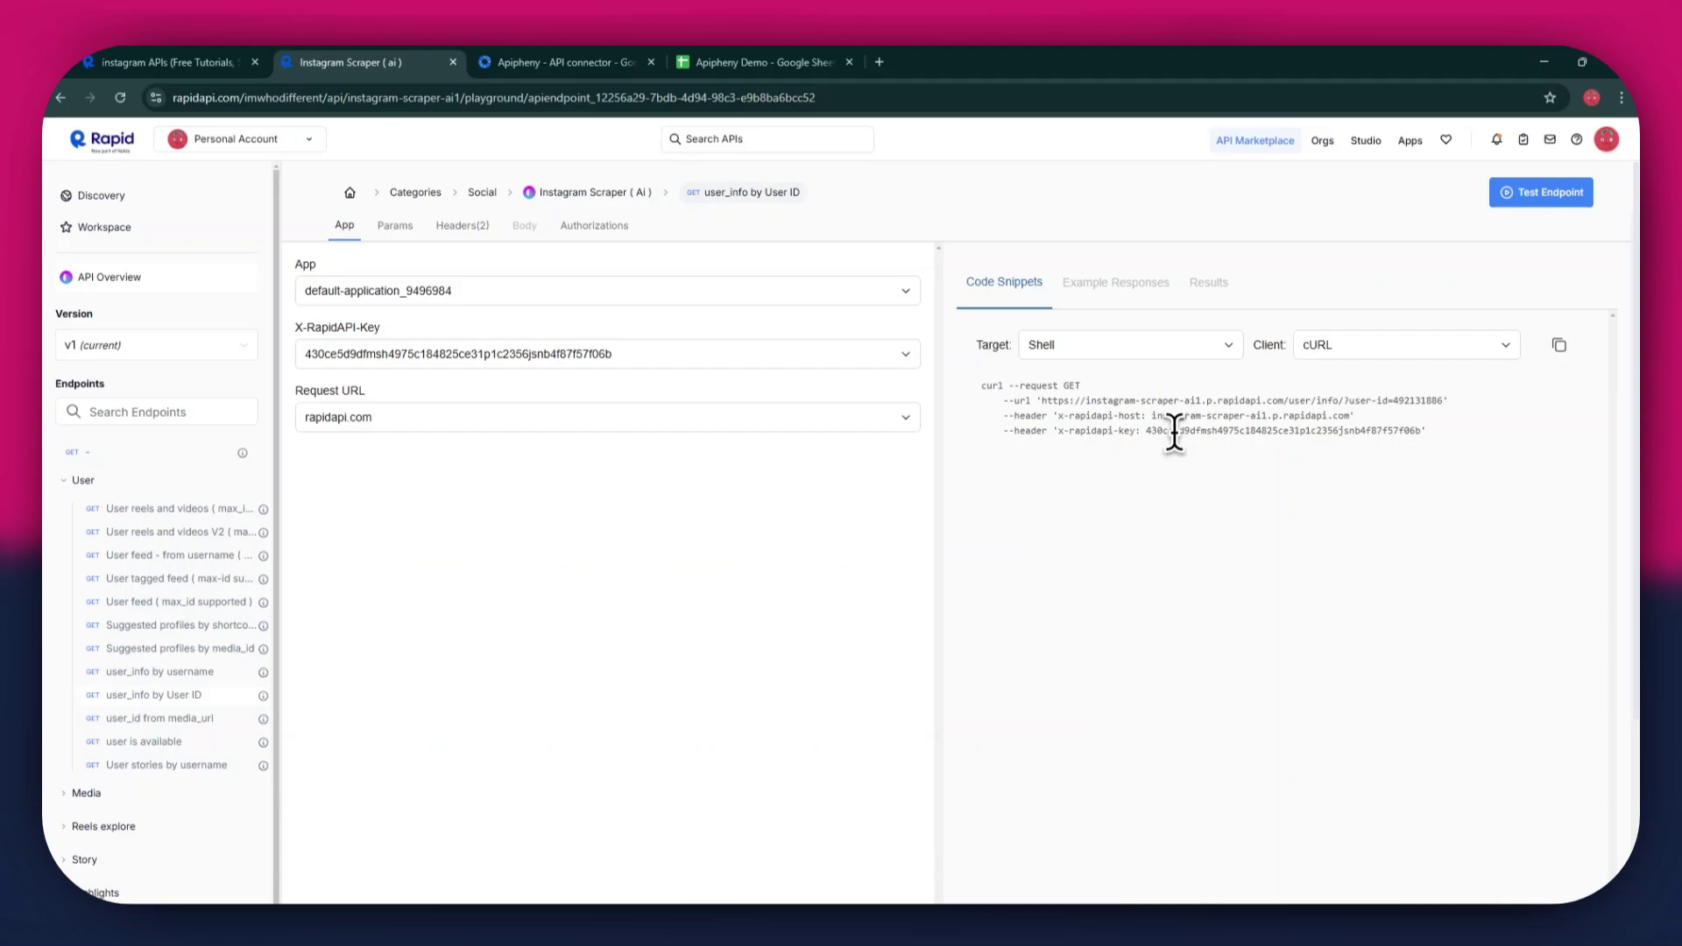
Check Apipheny shows as installed in the Marketplace, then switch to the blank Apipheny Demo sheet.
{"action": "left_click", "coordinate": [571, 72]}
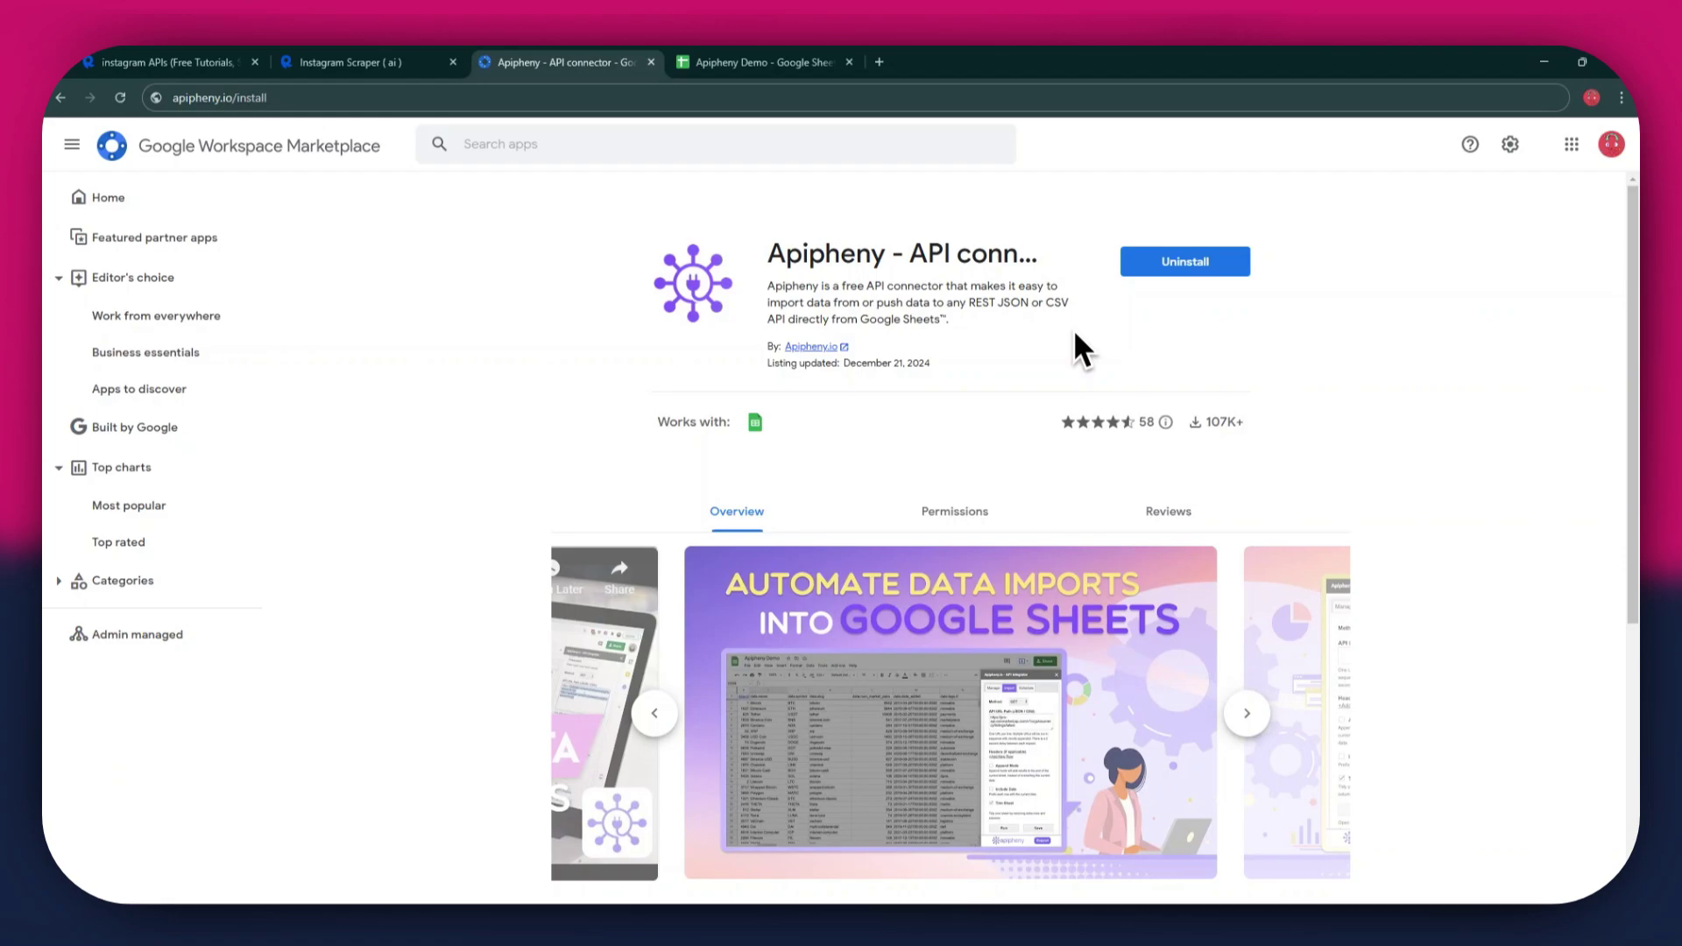
{"action": "left_click", "coordinate": [800, 68]}
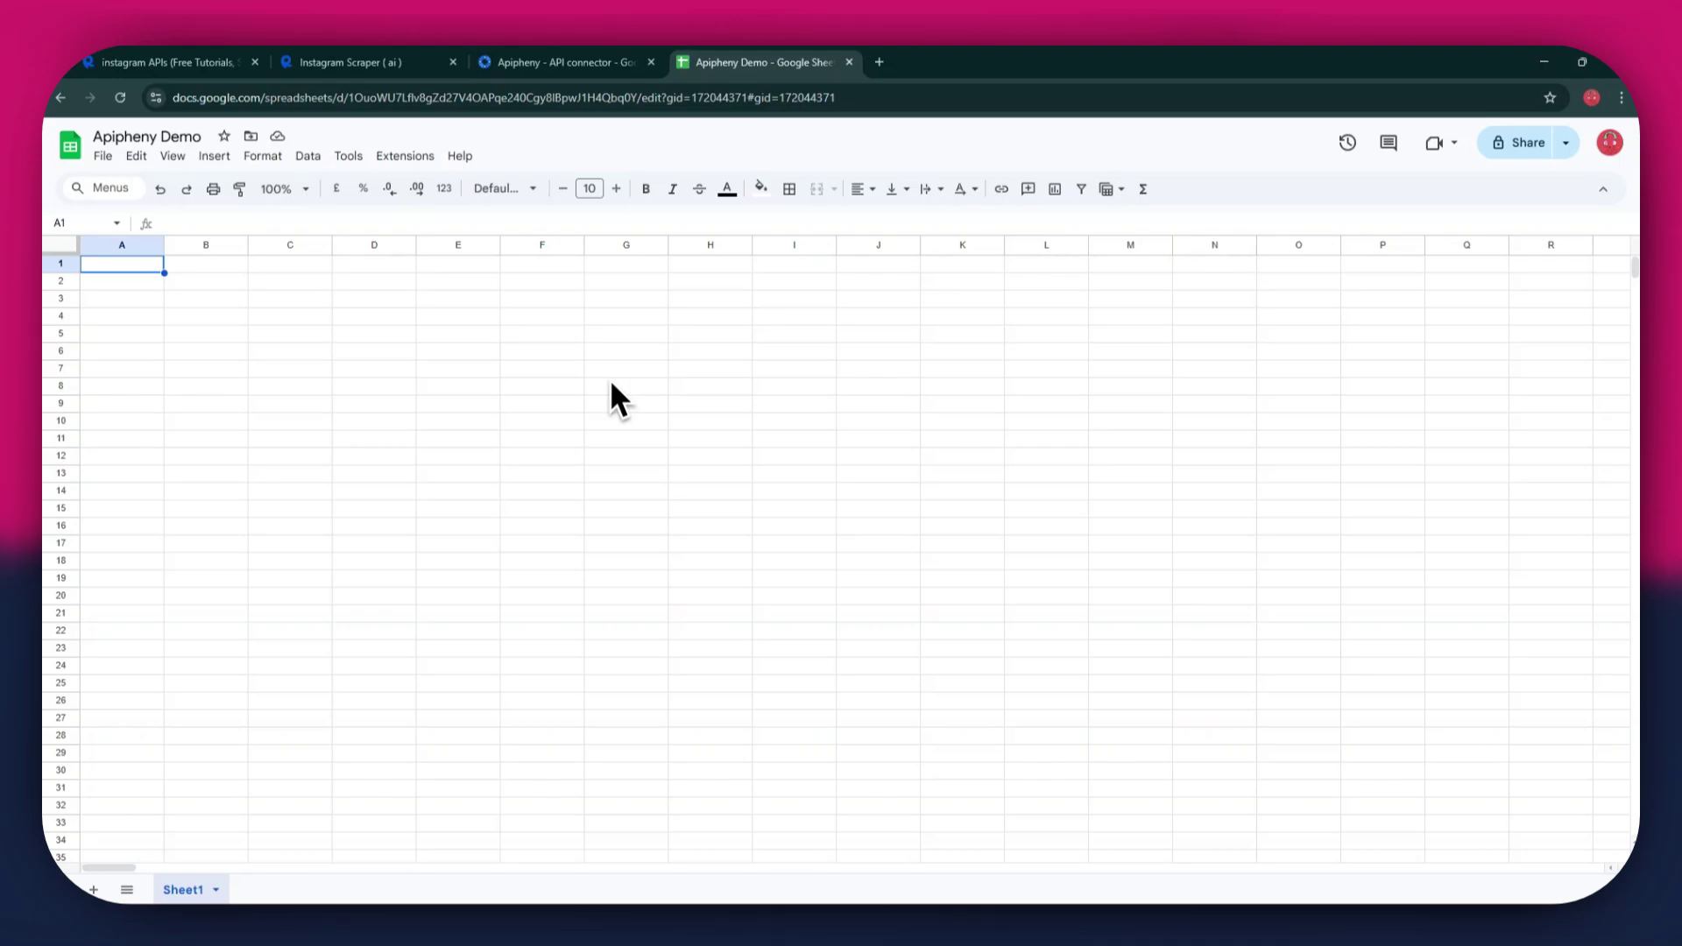
Launch the Import API sidebar from Extensions > Apipheny - API connector.
{"action": "left_click", "coordinate": [392, 156]}
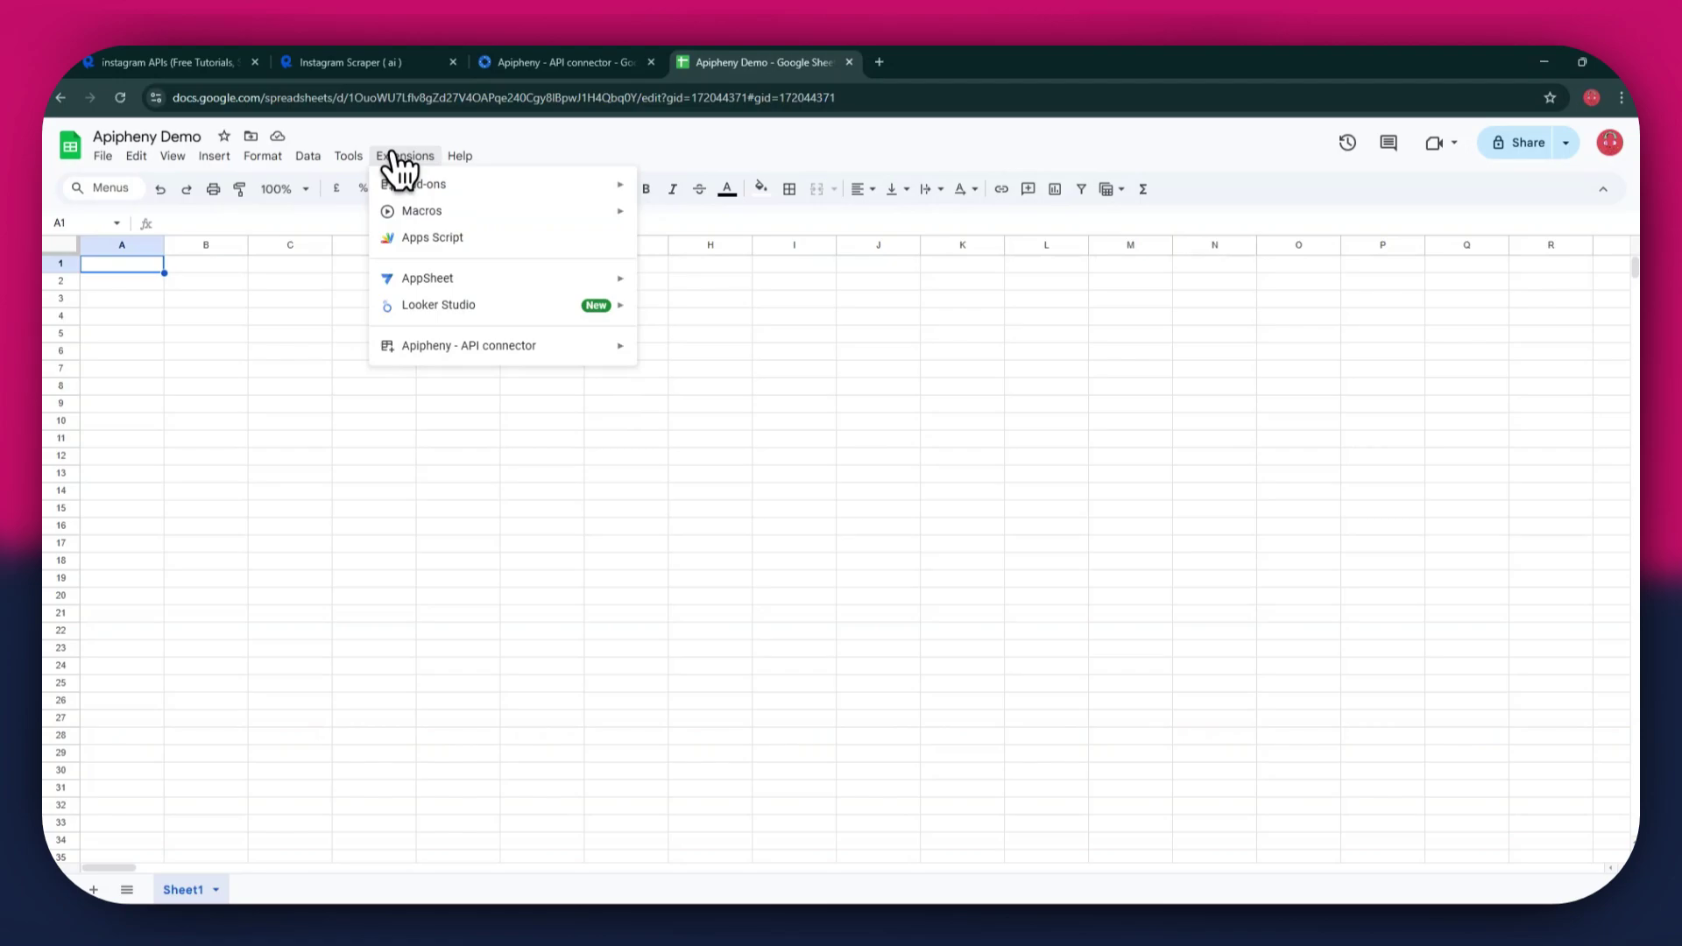
{"action": "mouse_move", "coordinate": [553, 347]}
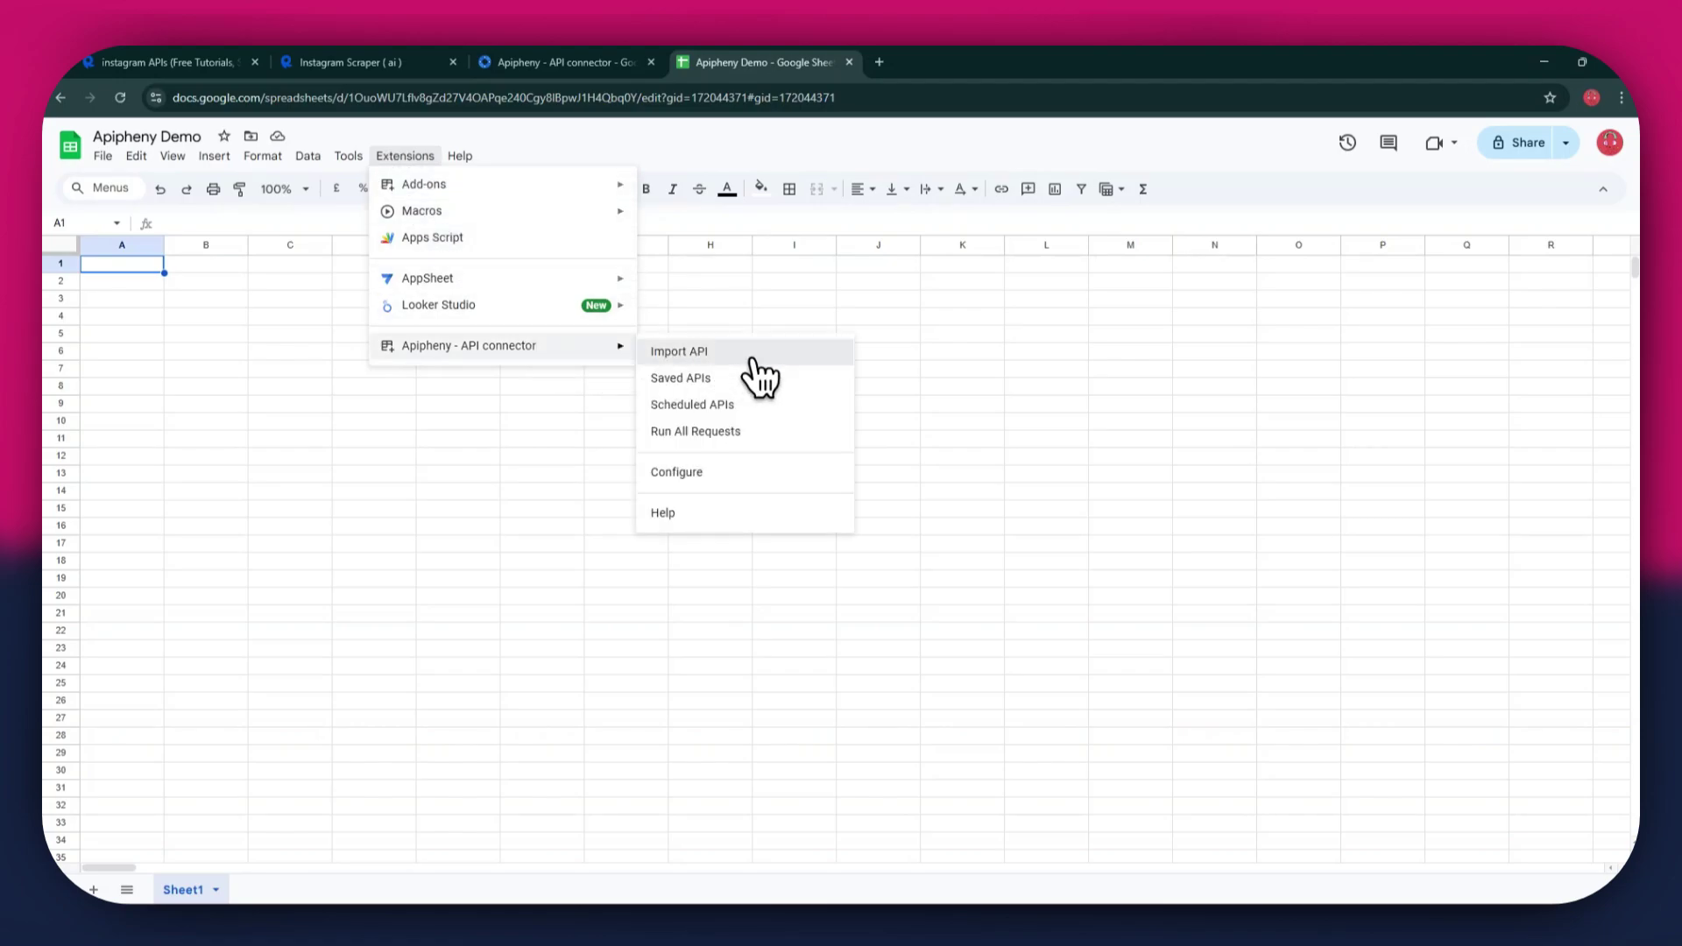
{"action": "left_click", "coordinate": [755, 352]}
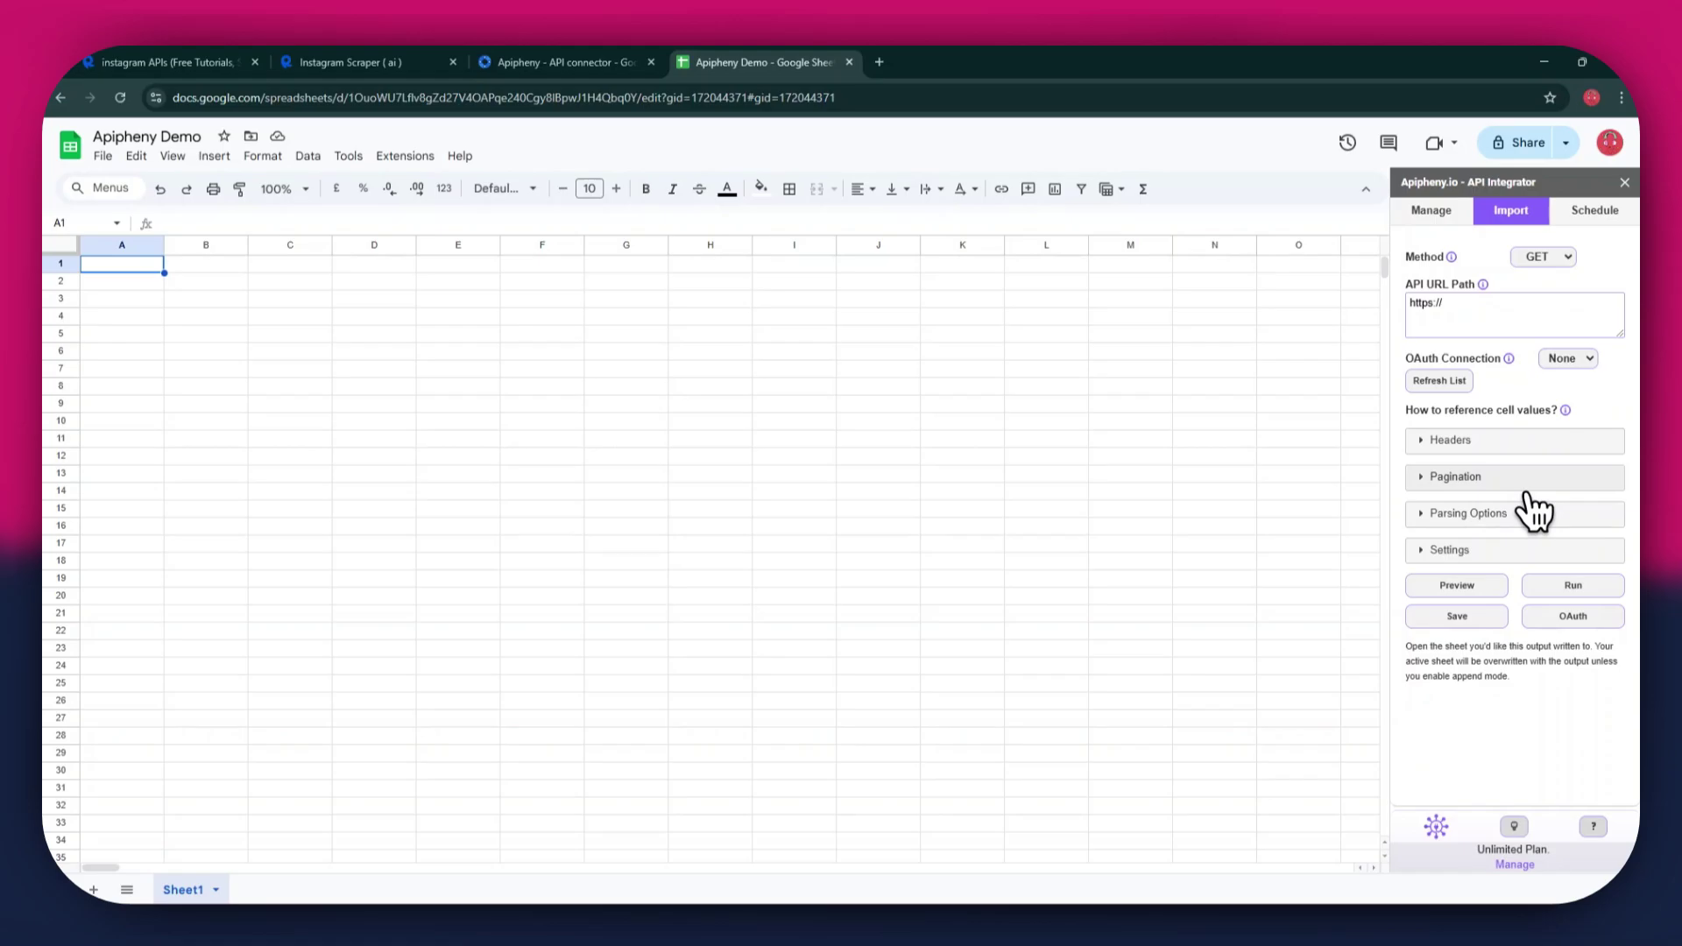
Paste the RapidAPI user-info request URL into API URL Path and add two header rows.
{"action": "left_click", "coordinate": [360, 74]}
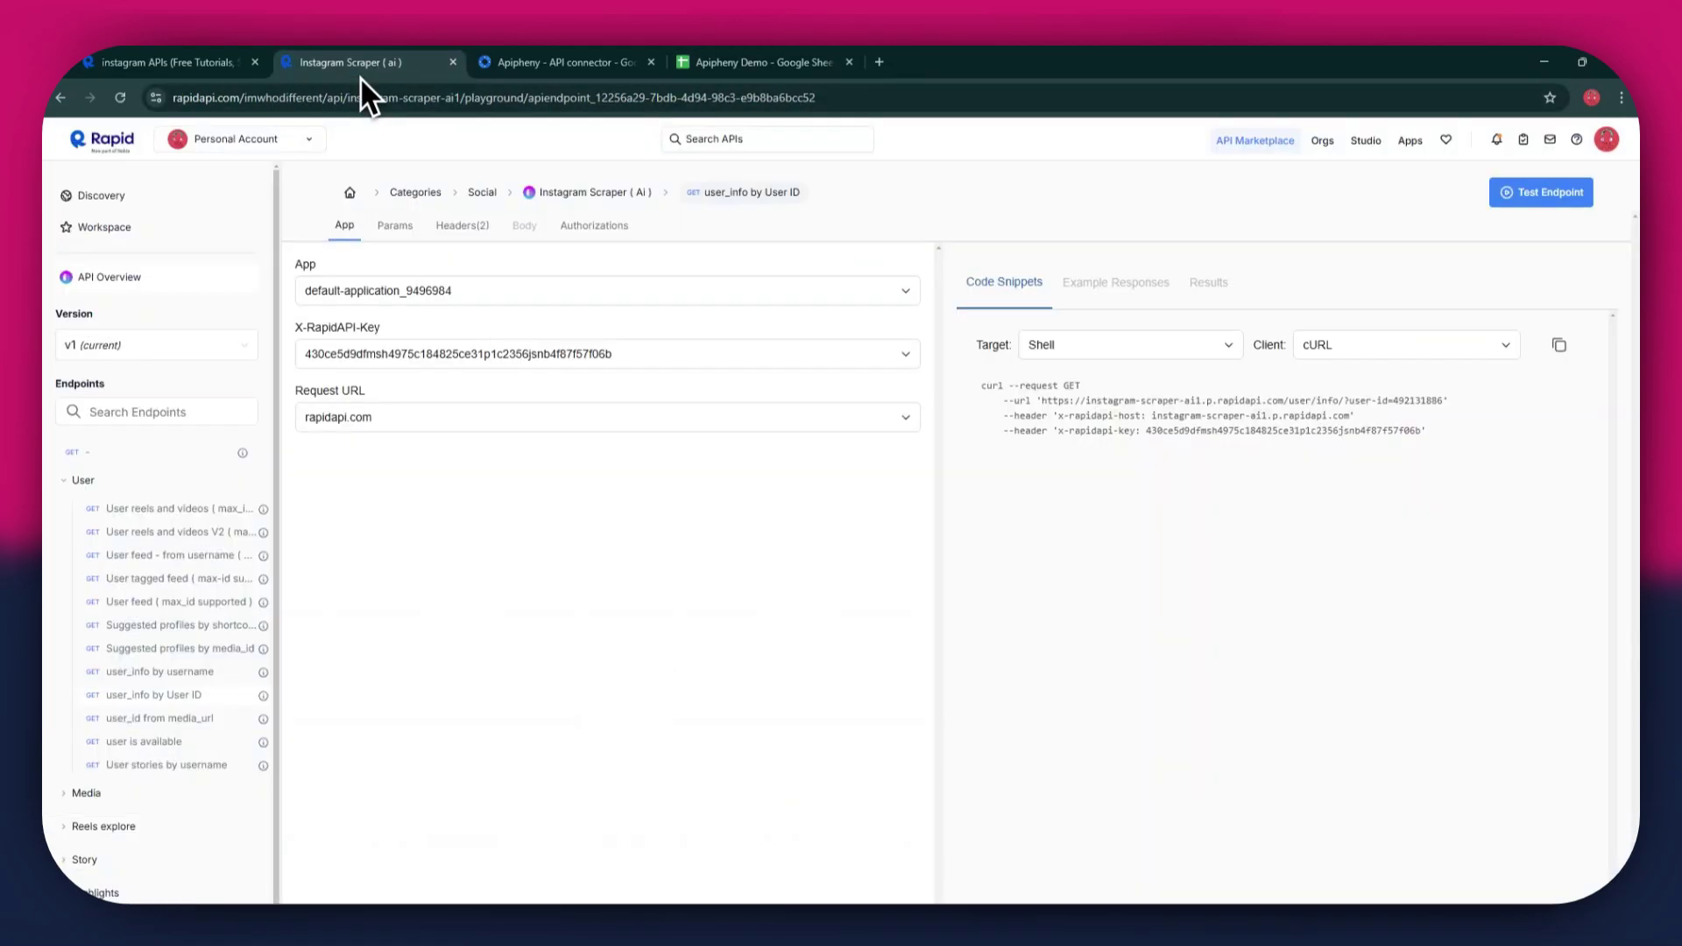
{"action": "left_click_drag", "start_coordinate": [1086, 387], "coordinate": [1273, 402]}
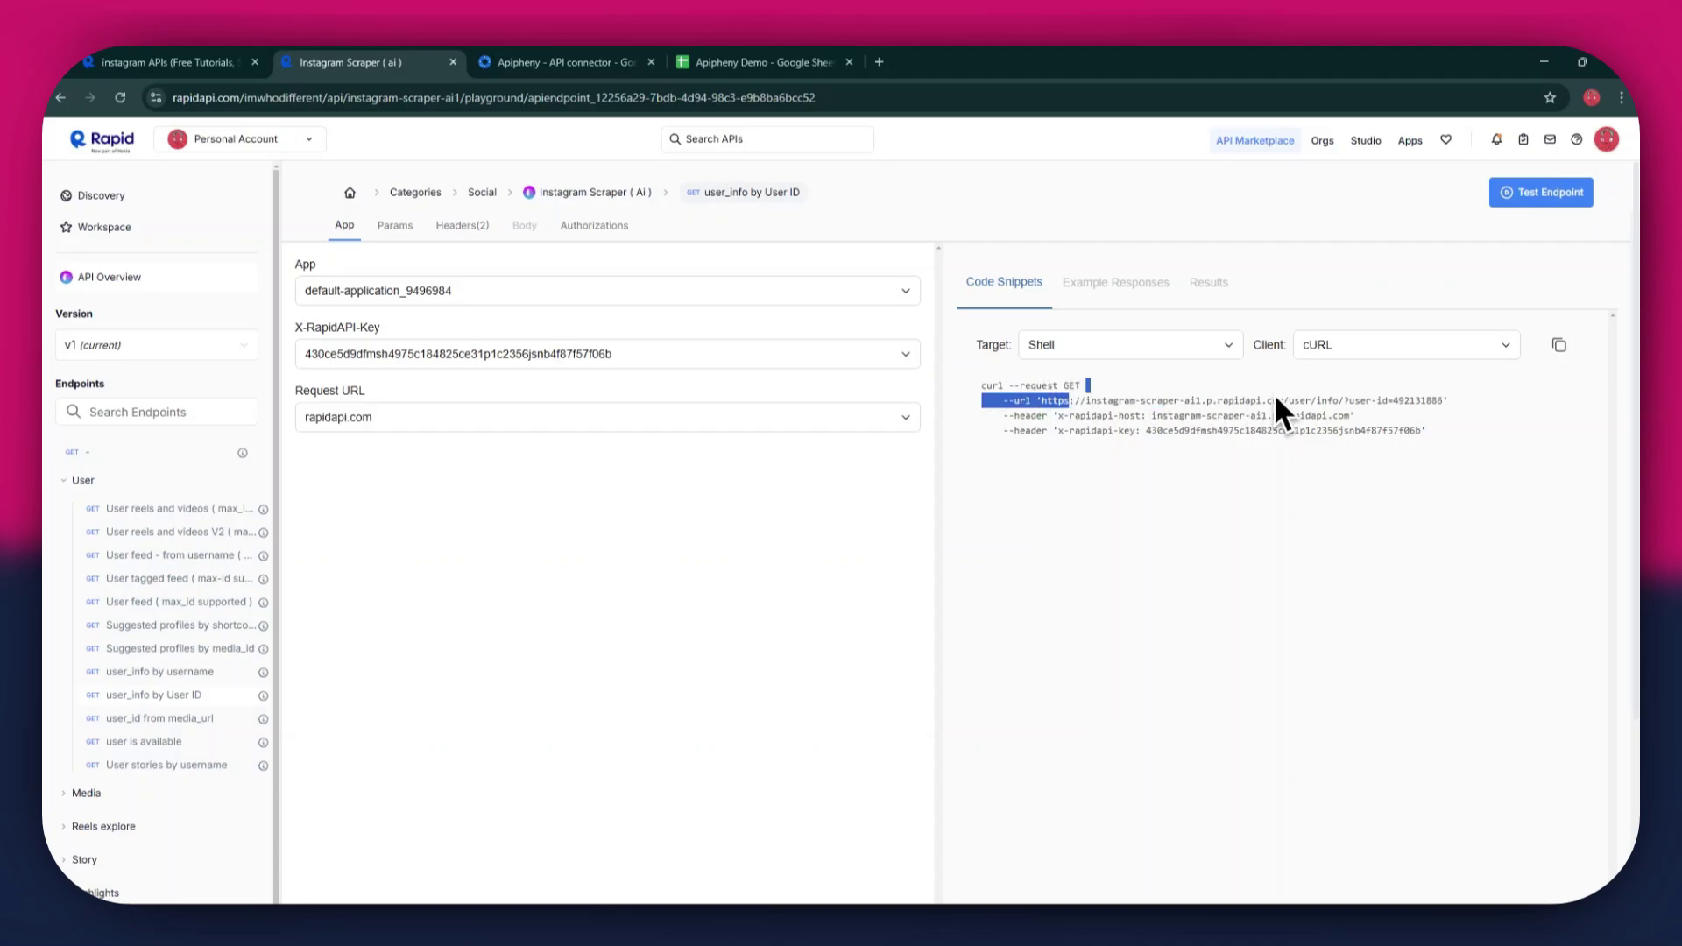
{"action": "left_click_drag", "start_coordinate": [1042, 400], "coordinate": [1435, 398]}
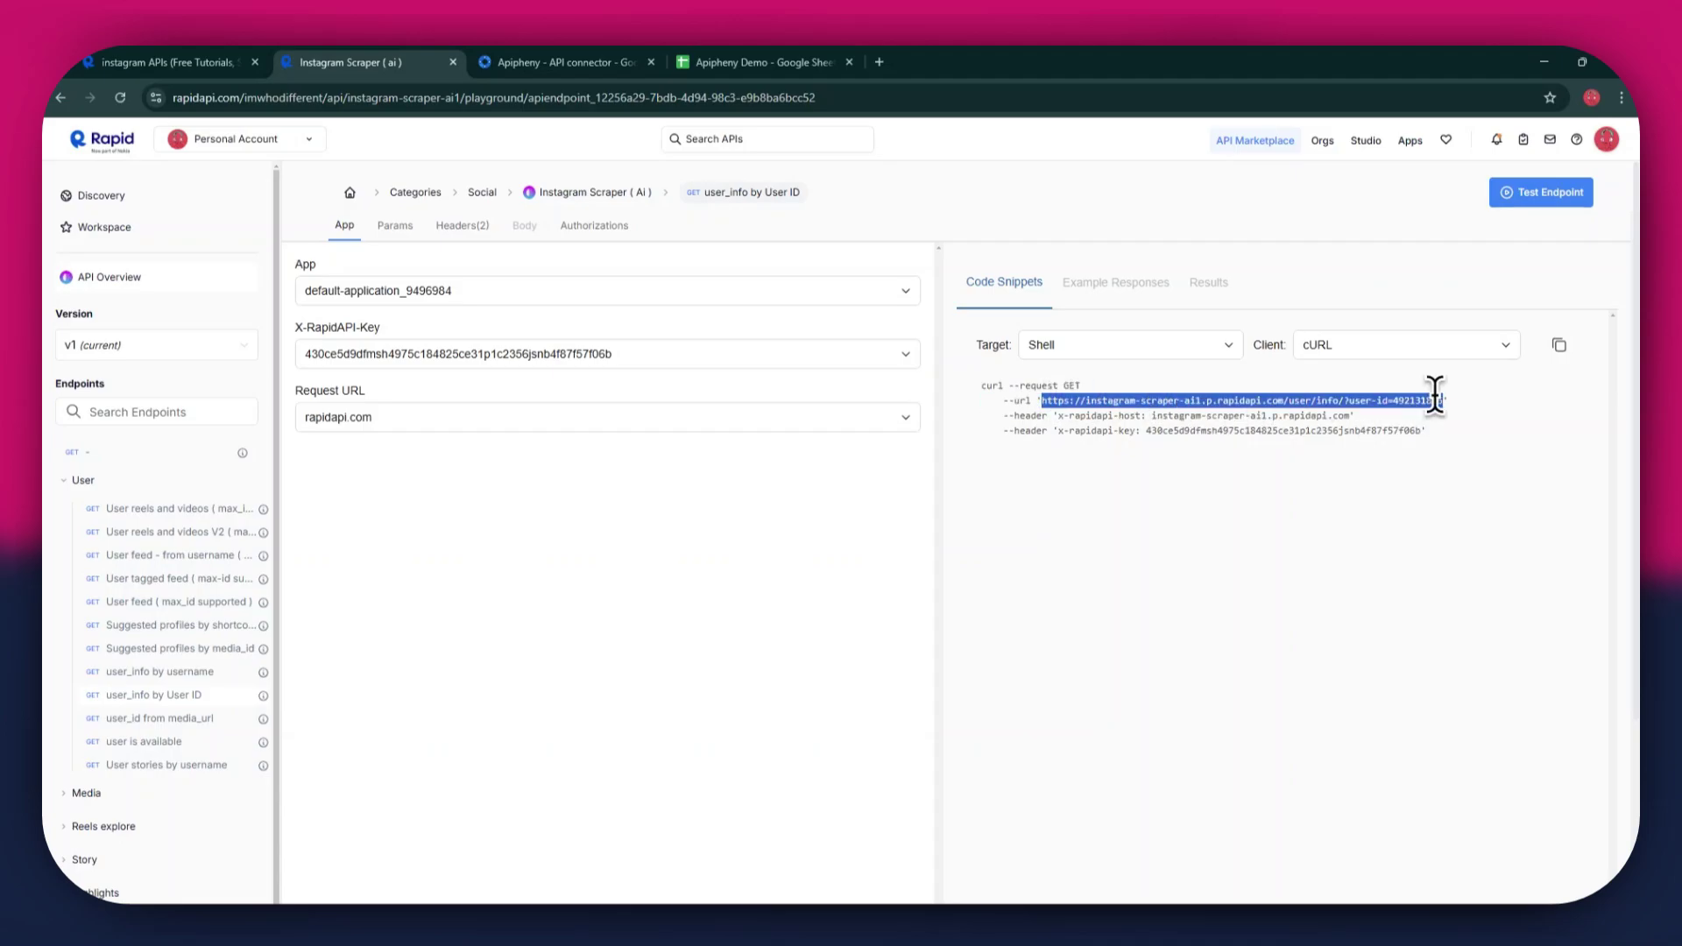
{"action": "left_click", "coordinate": [746, 65]}
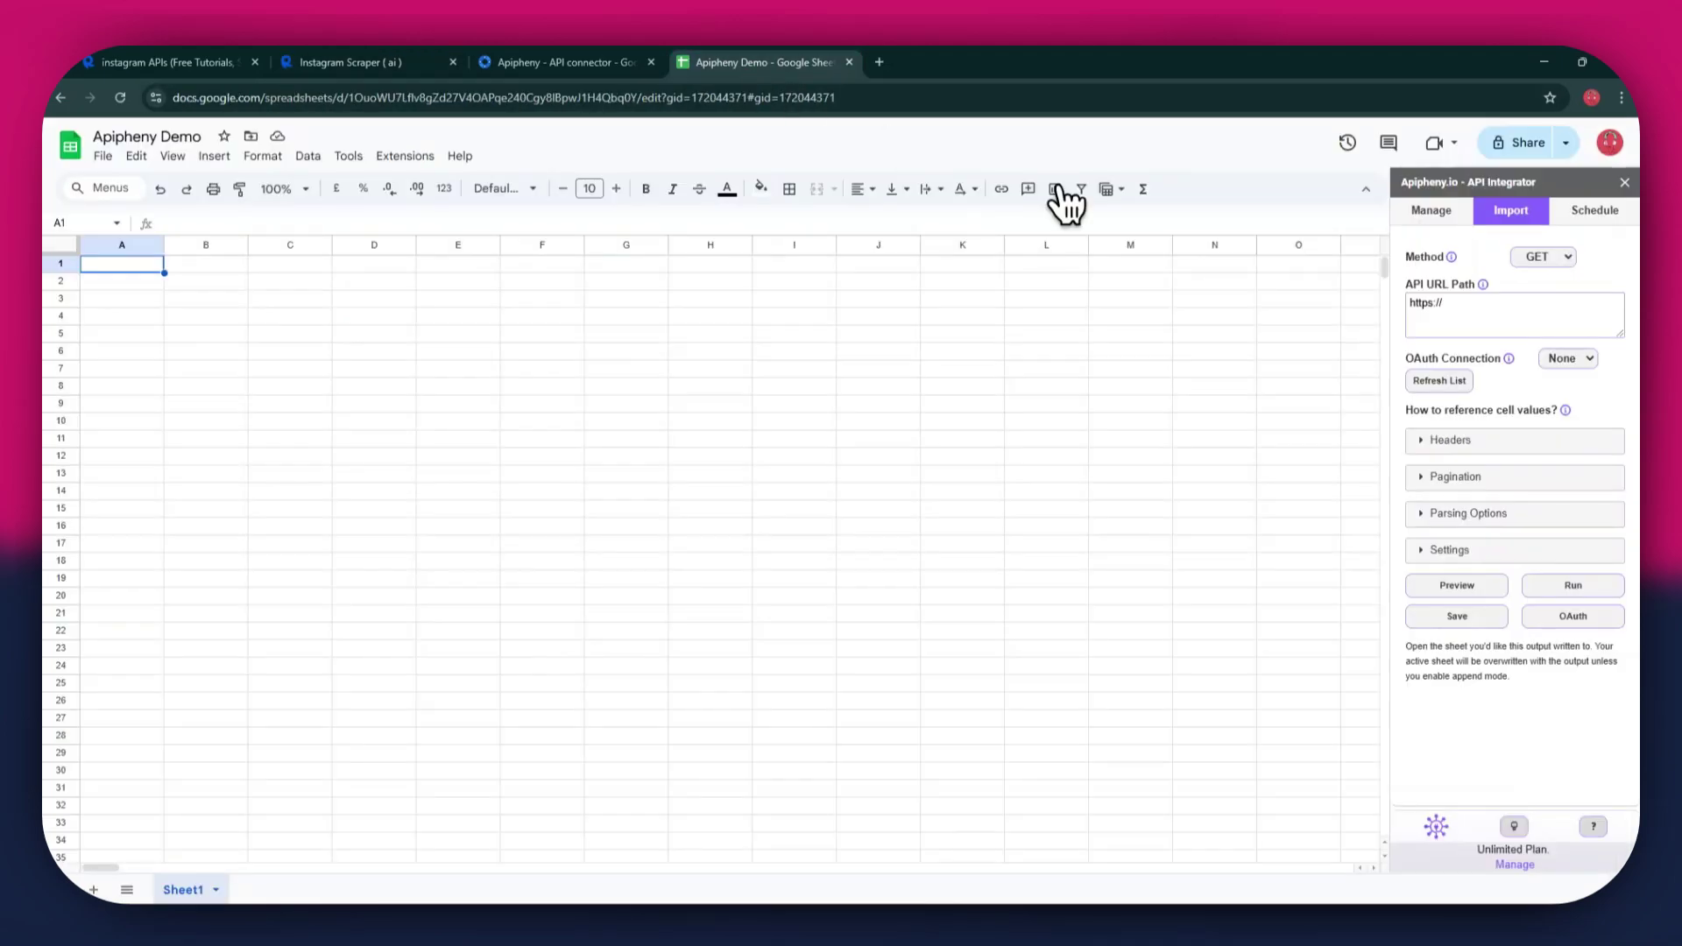
{"action": "triple_click", "coordinate": [1508, 311]}
{"action": "type", "text": "https://instagram-scraper-ai1.p.rapidapi.com/user/info/?user-id=492131886"}
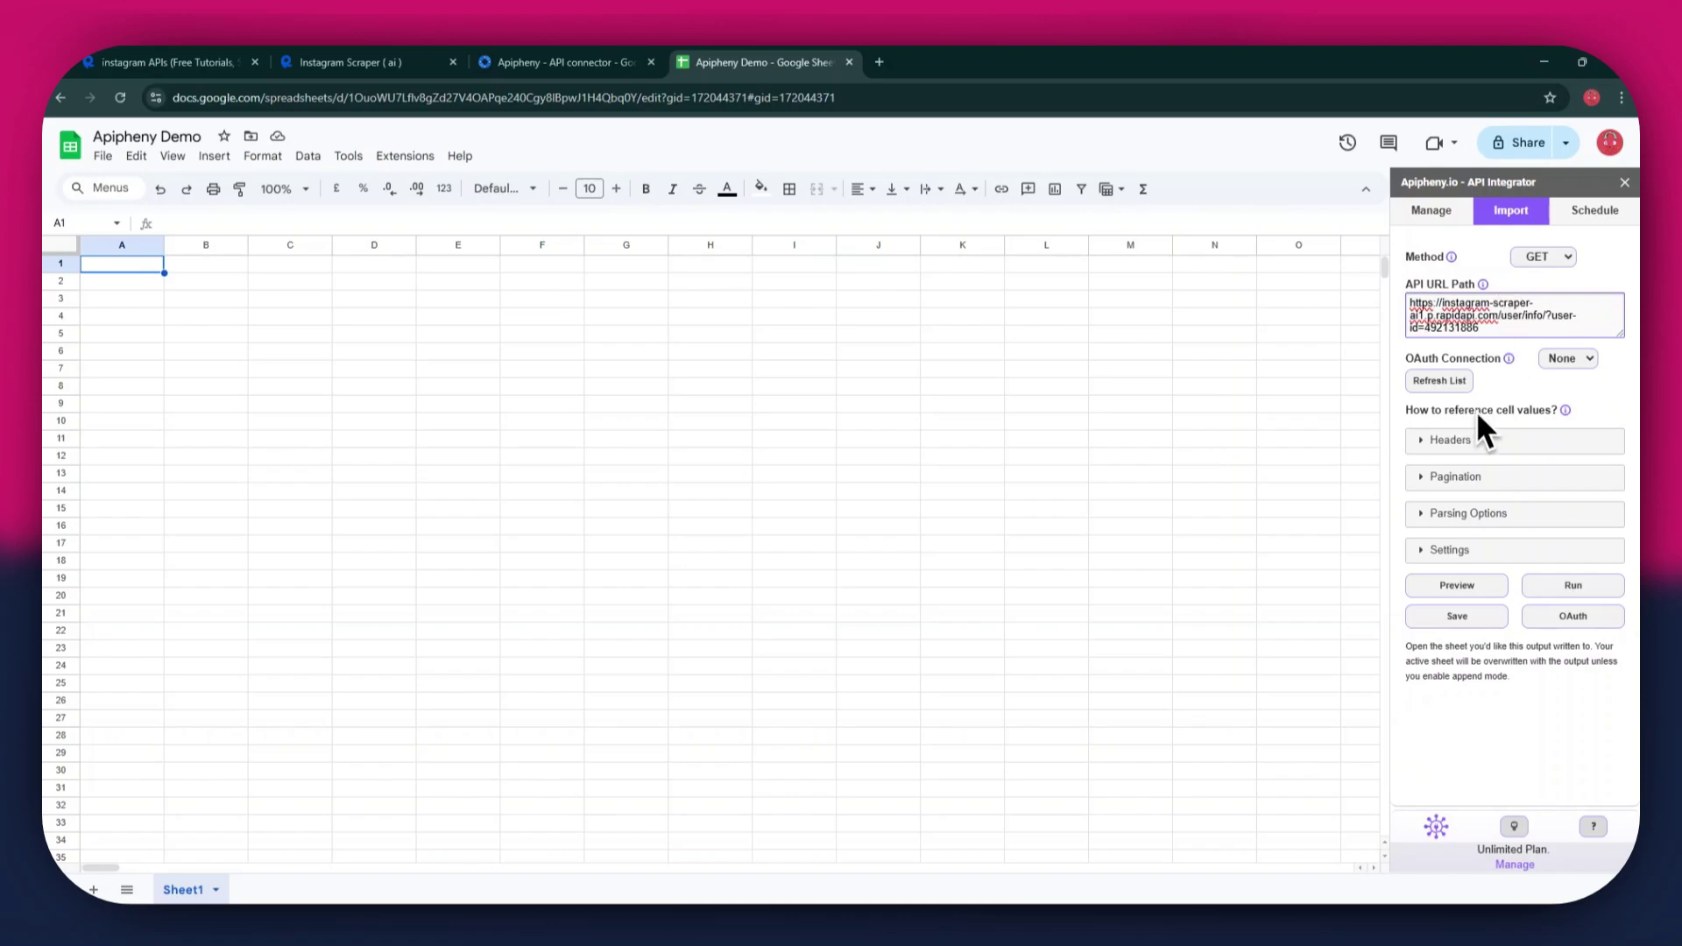
{"action": "left_click", "coordinate": [1433, 445]}
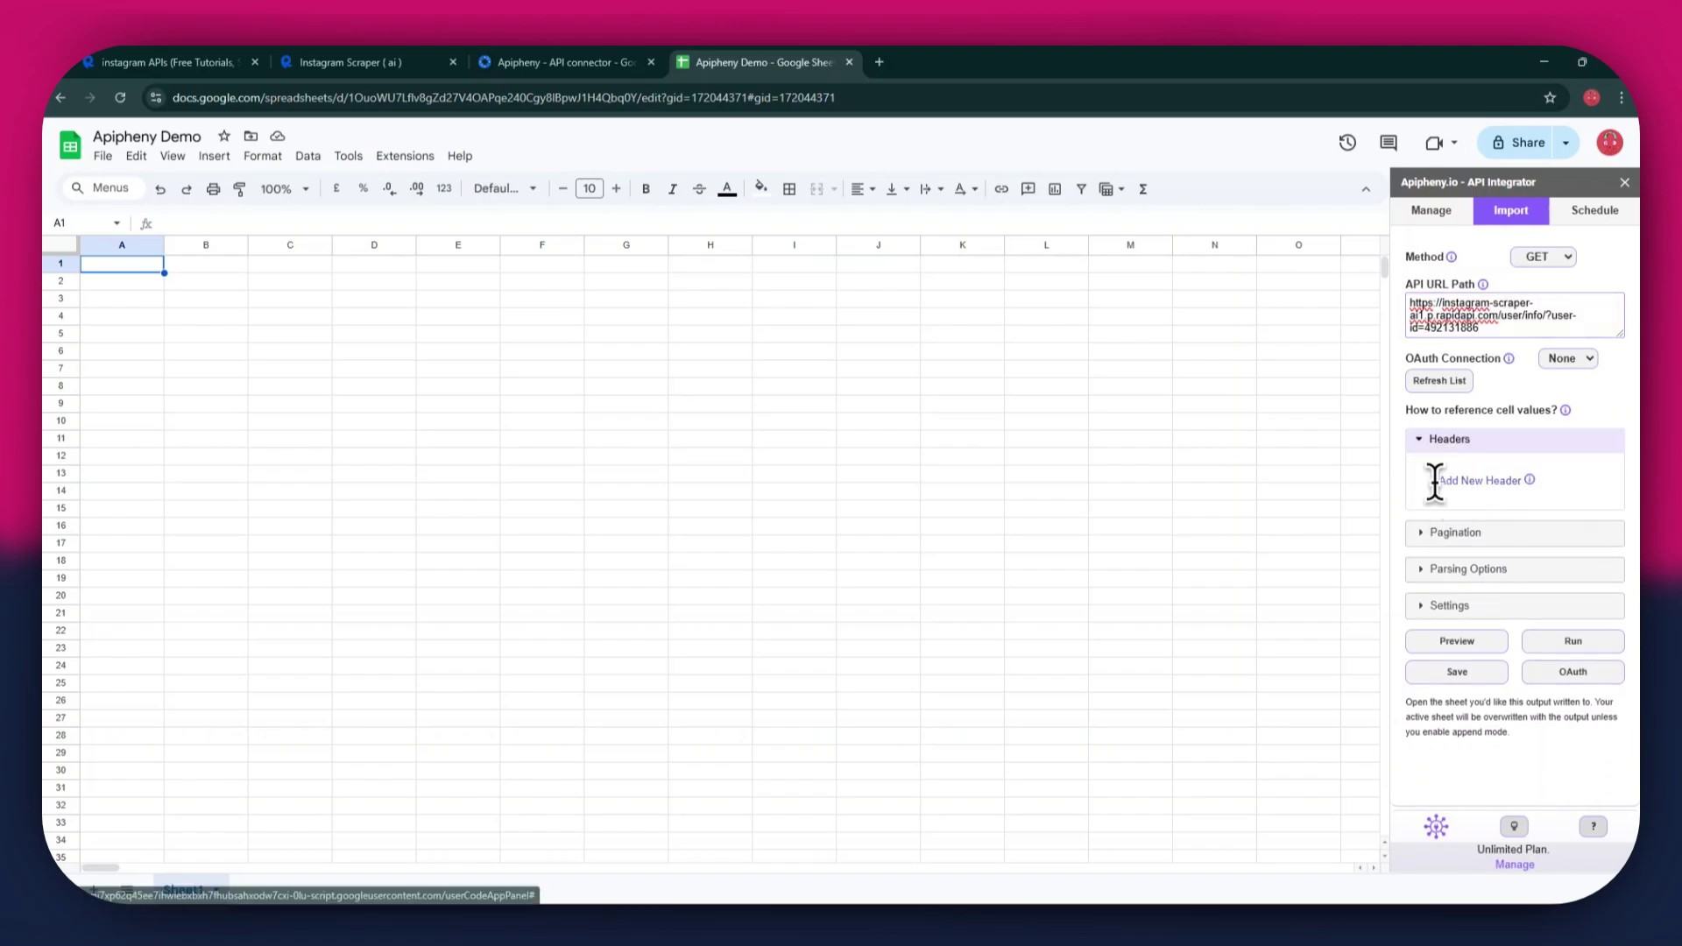
{"action": "left_click", "coordinate": [1437, 480]}
{"action": "left_click", "coordinate": [1447, 504]}
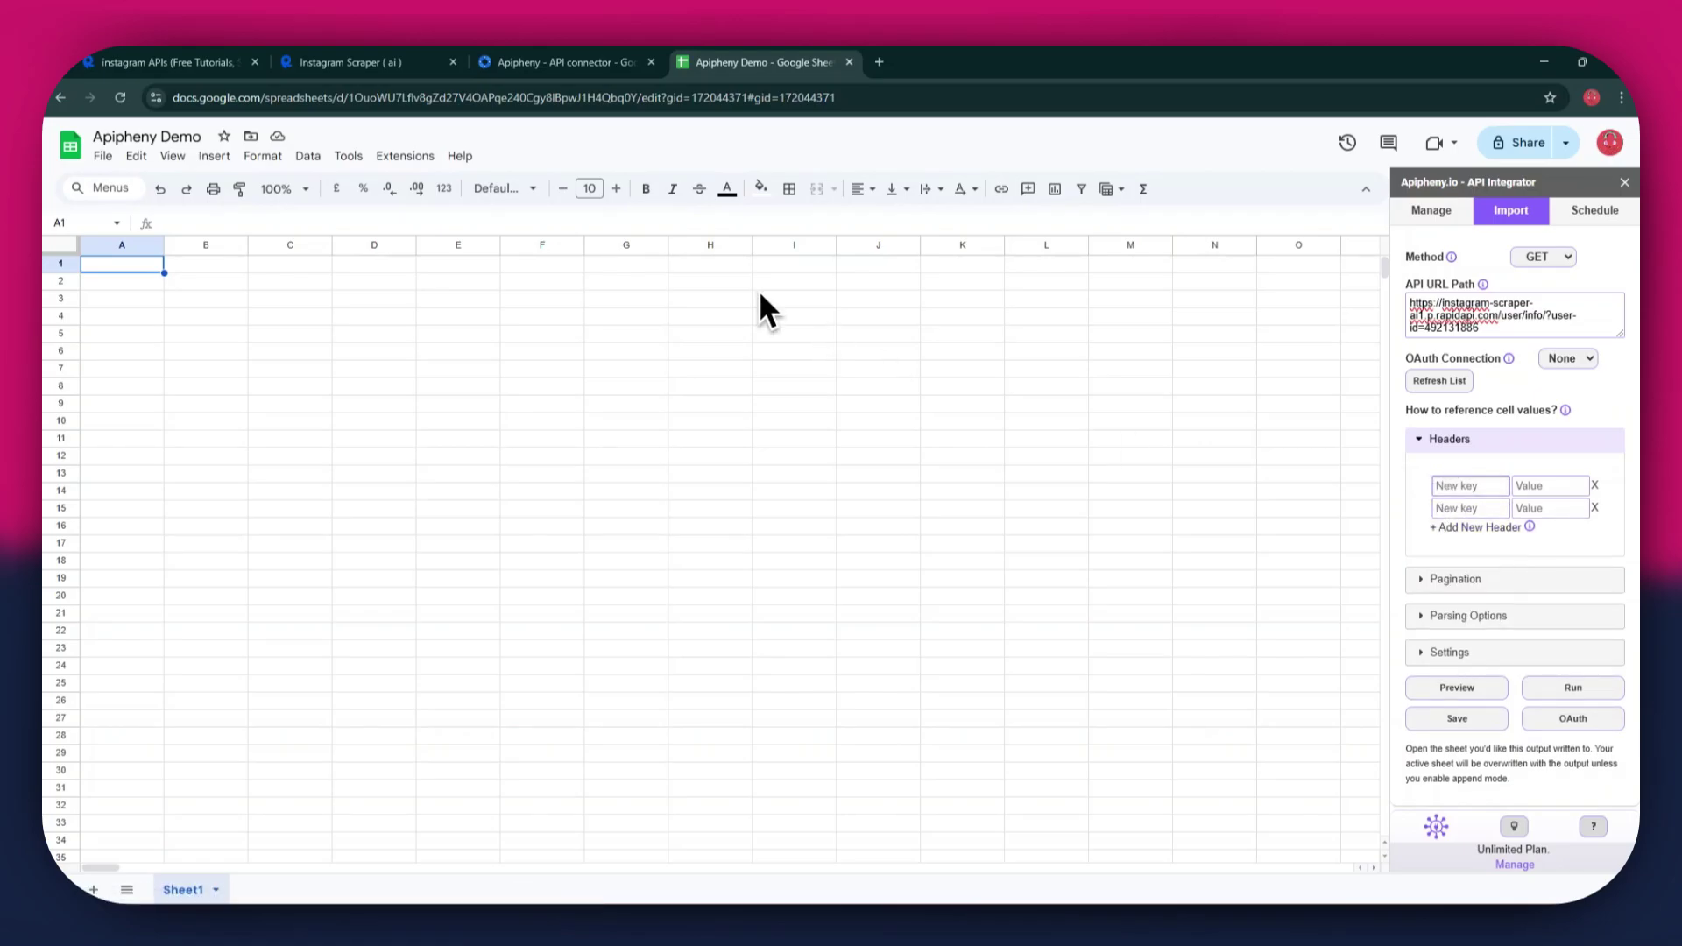
Fill the first header with x-rapidapi-host: instagram-scraper-ai1.p.rapidapi.com.
{"action": "left_click", "coordinate": [363, 64]}
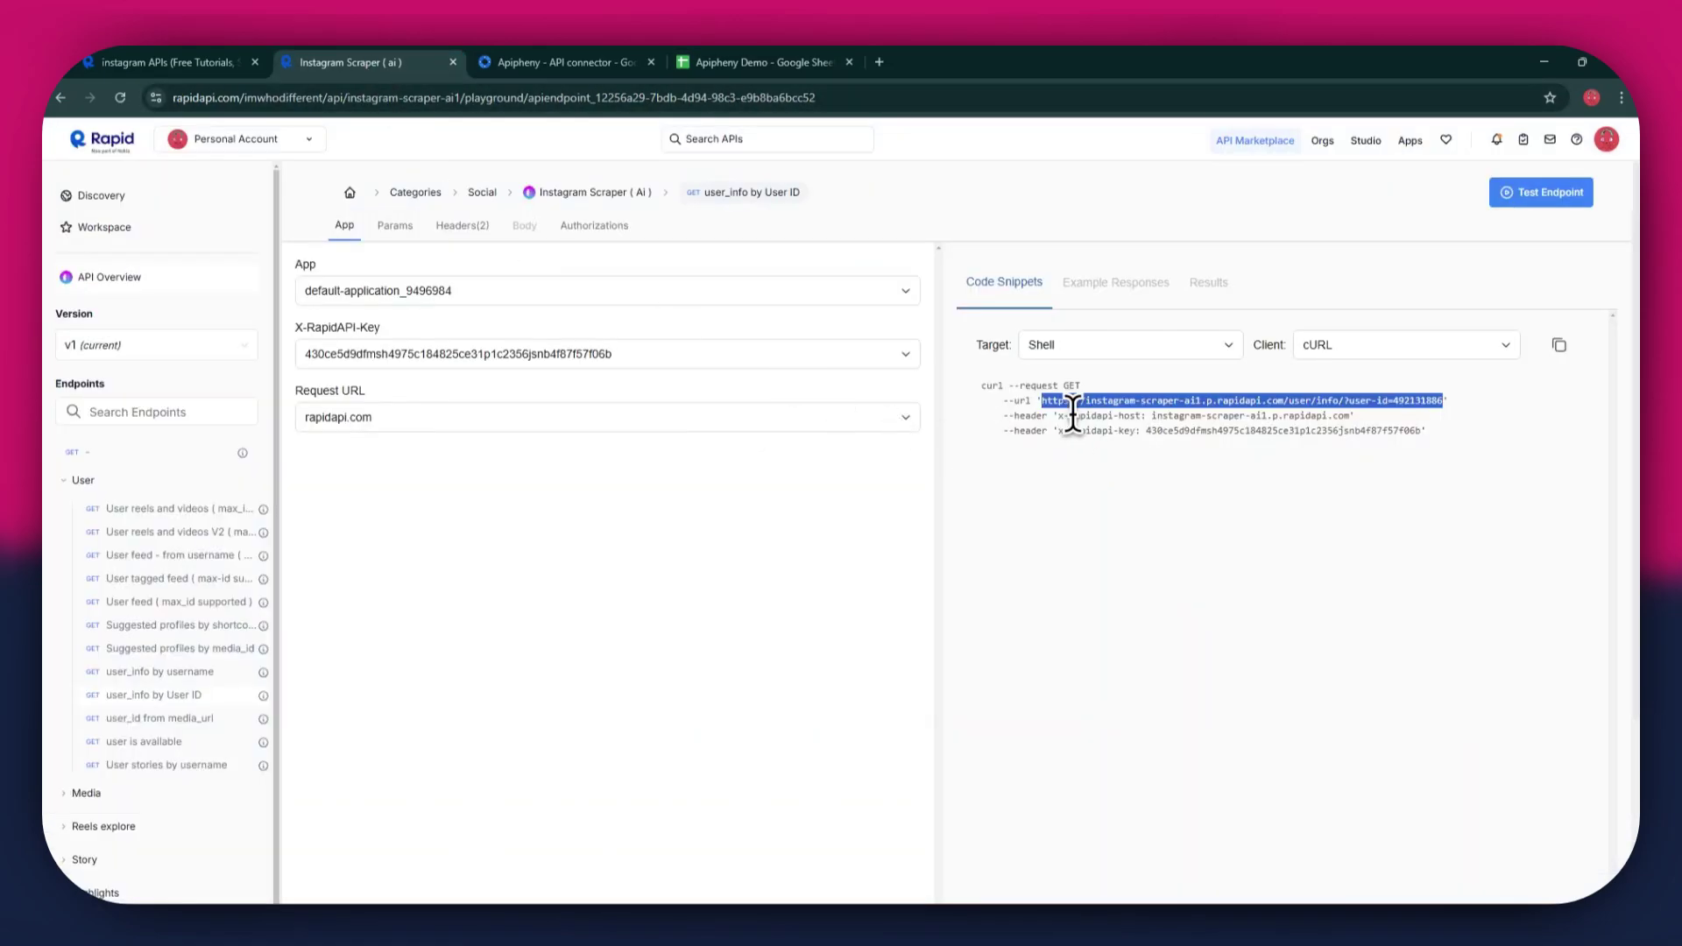
{"action": "left_click_drag", "start_coordinate": [1058, 415], "coordinate": [1120, 415]}
{"action": "key", "text": "ctrl+c"}
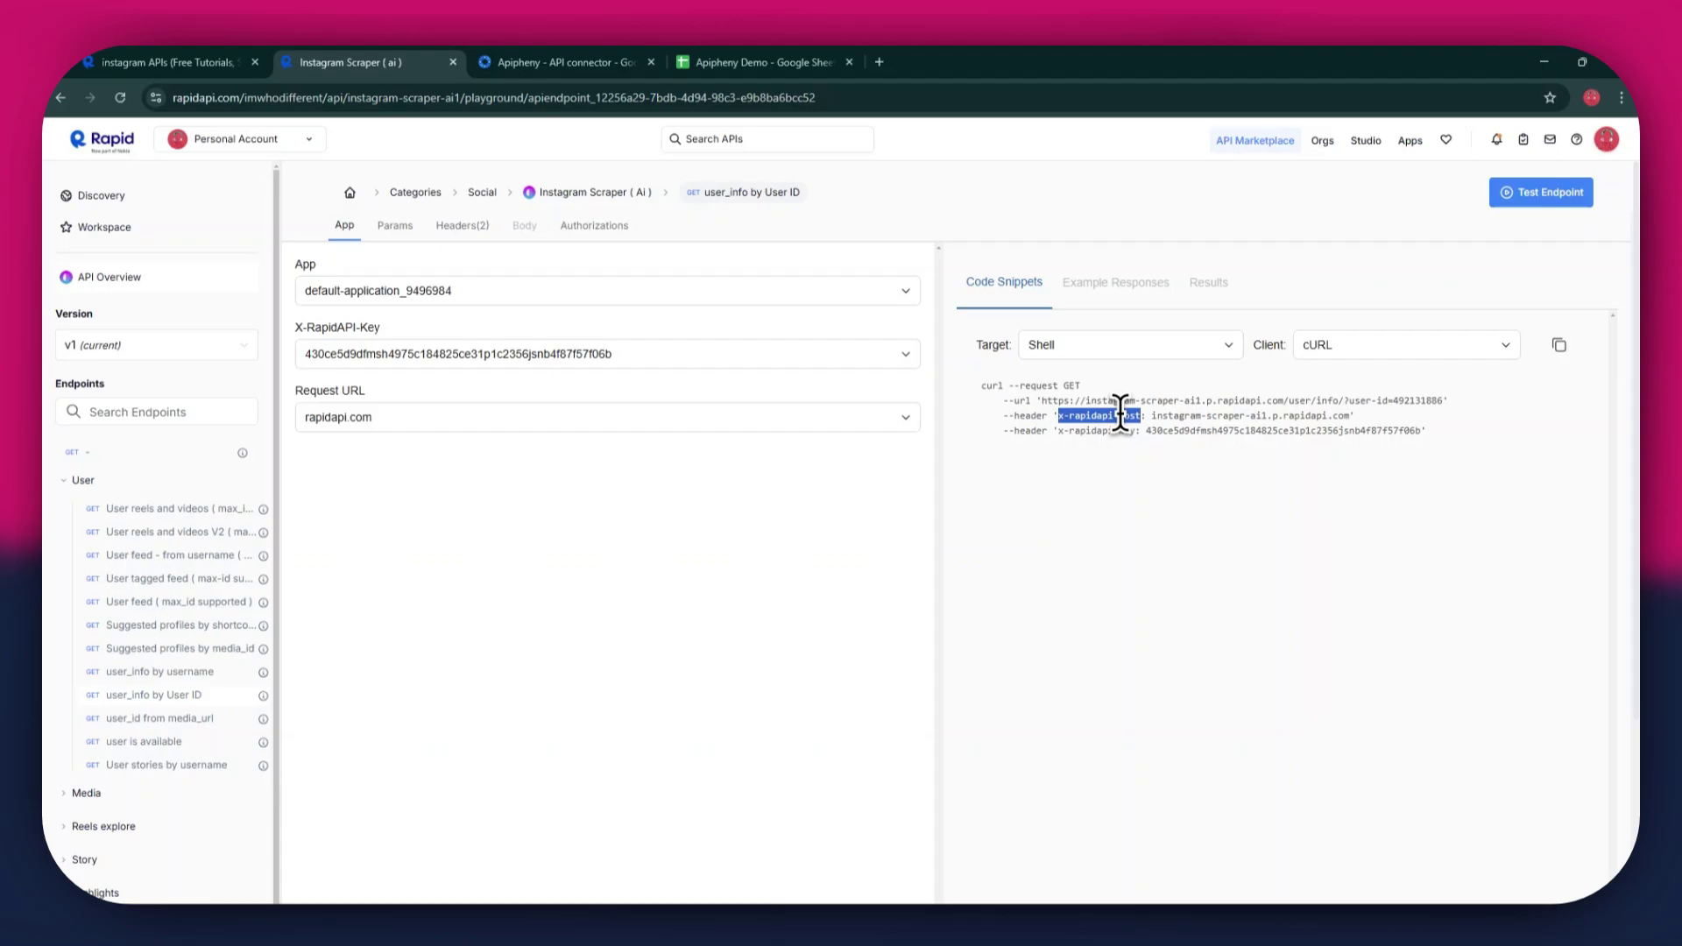
{"action": "left_click", "coordinate": [747, 62]}
{"action": "left_click", "coordinate": [1456, 486]}
{"action": "key", "text": "ctrl+v"}
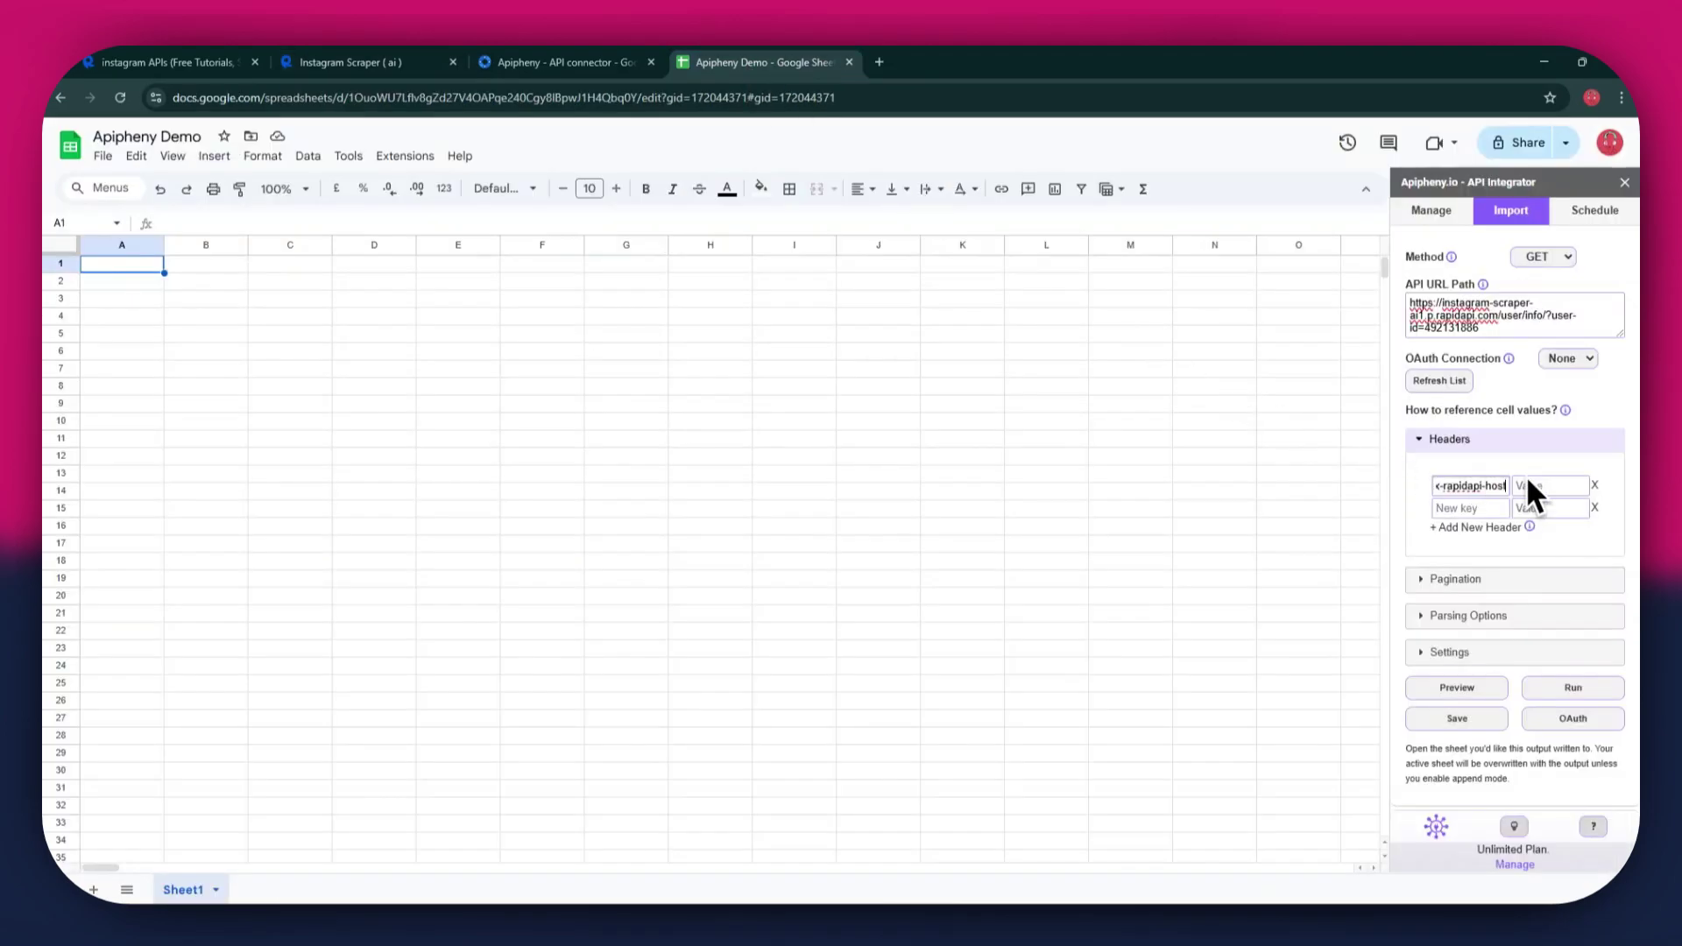
{"action": "left_click", "coordinate": [1530, 486]}
{"action": "left_click", "coordinate": [390, 65]}
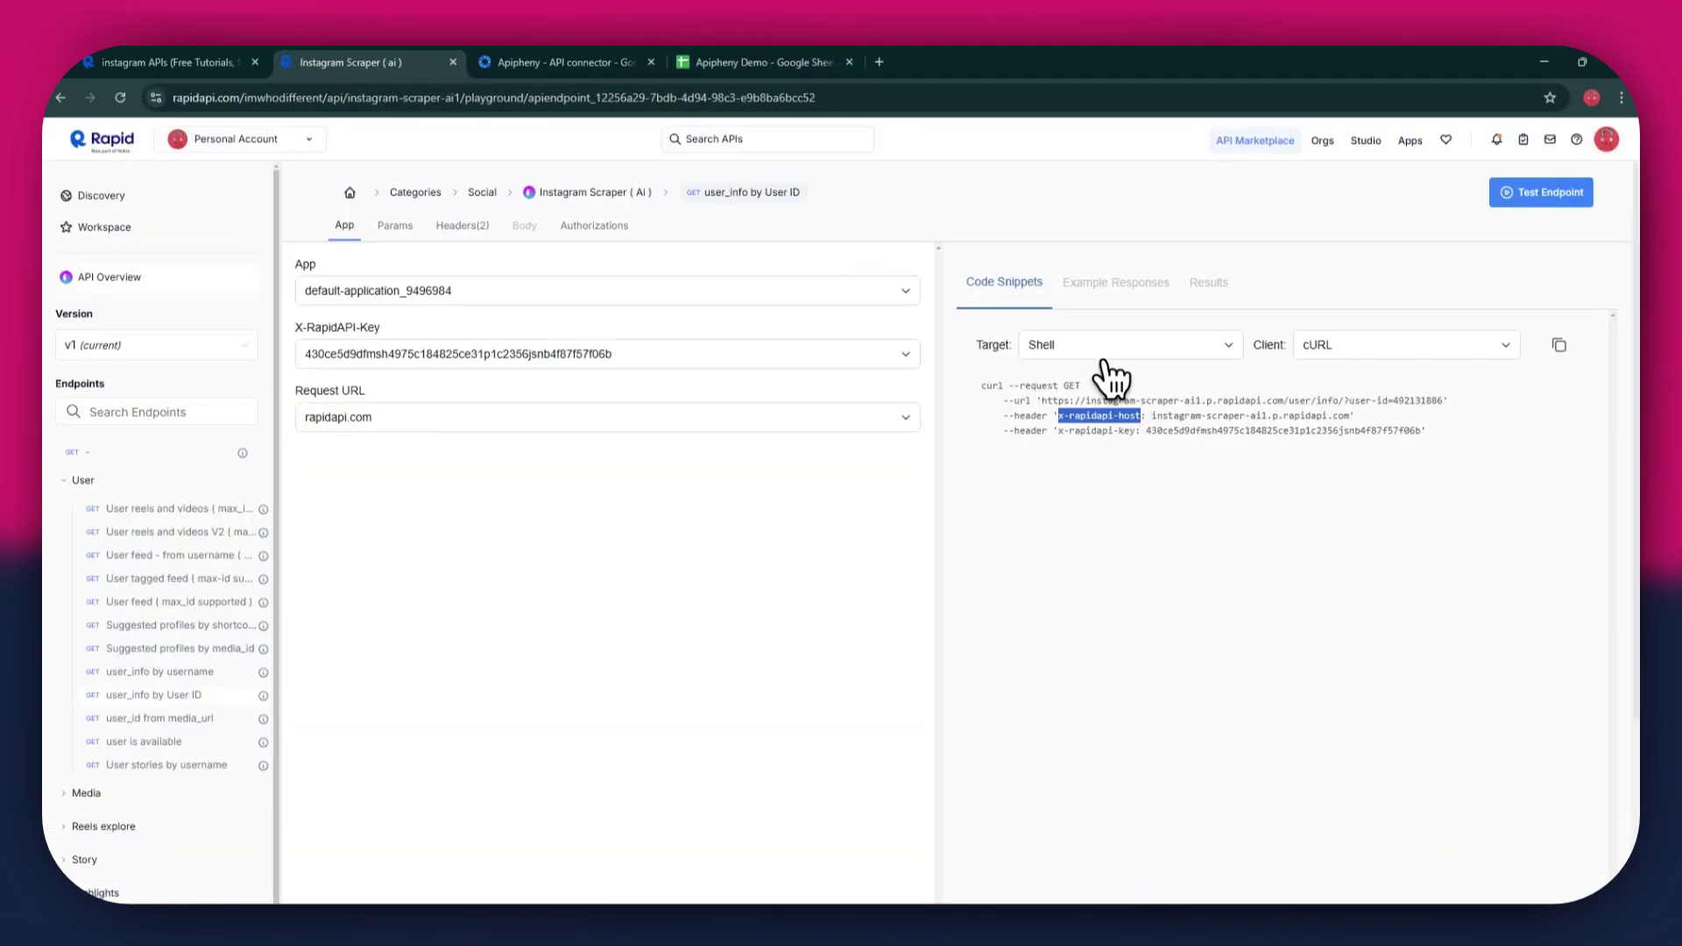
{"action": "left_click_drag", "start_coordinate": [1153, 415], "coordinate": [1335, 415]}
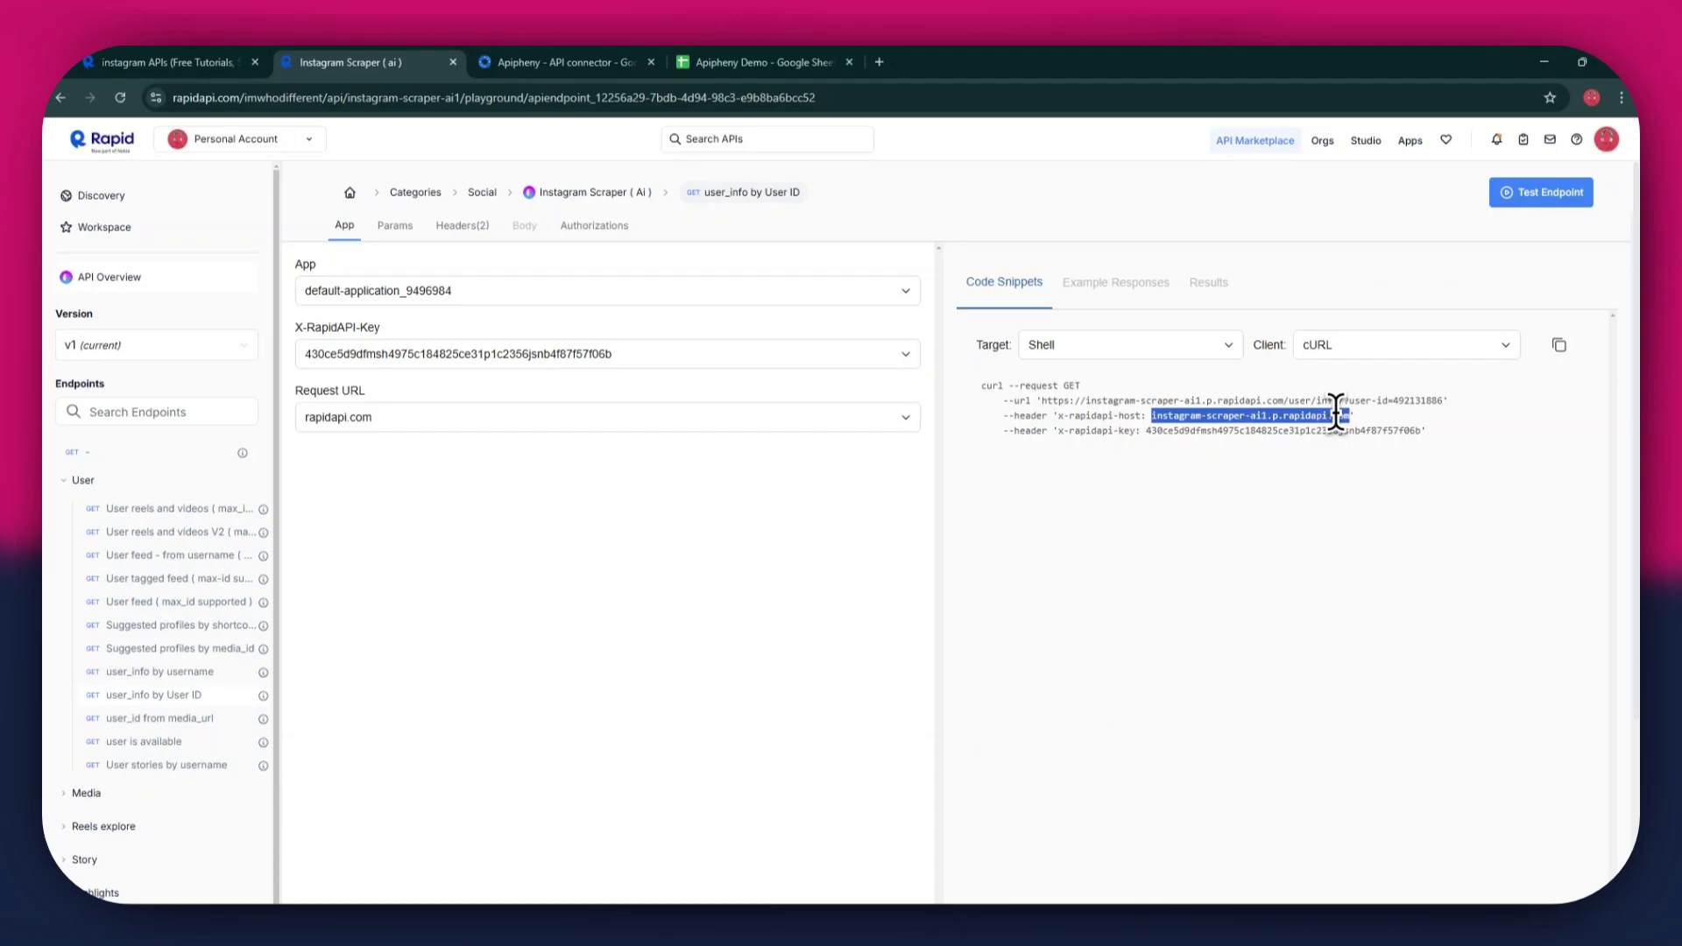
{"action": "key", "text": "ctrl+c"}
{"action": "left_click", "coordinate": [792, 67]}
{"action": "key", "text": "ctrl+v"}
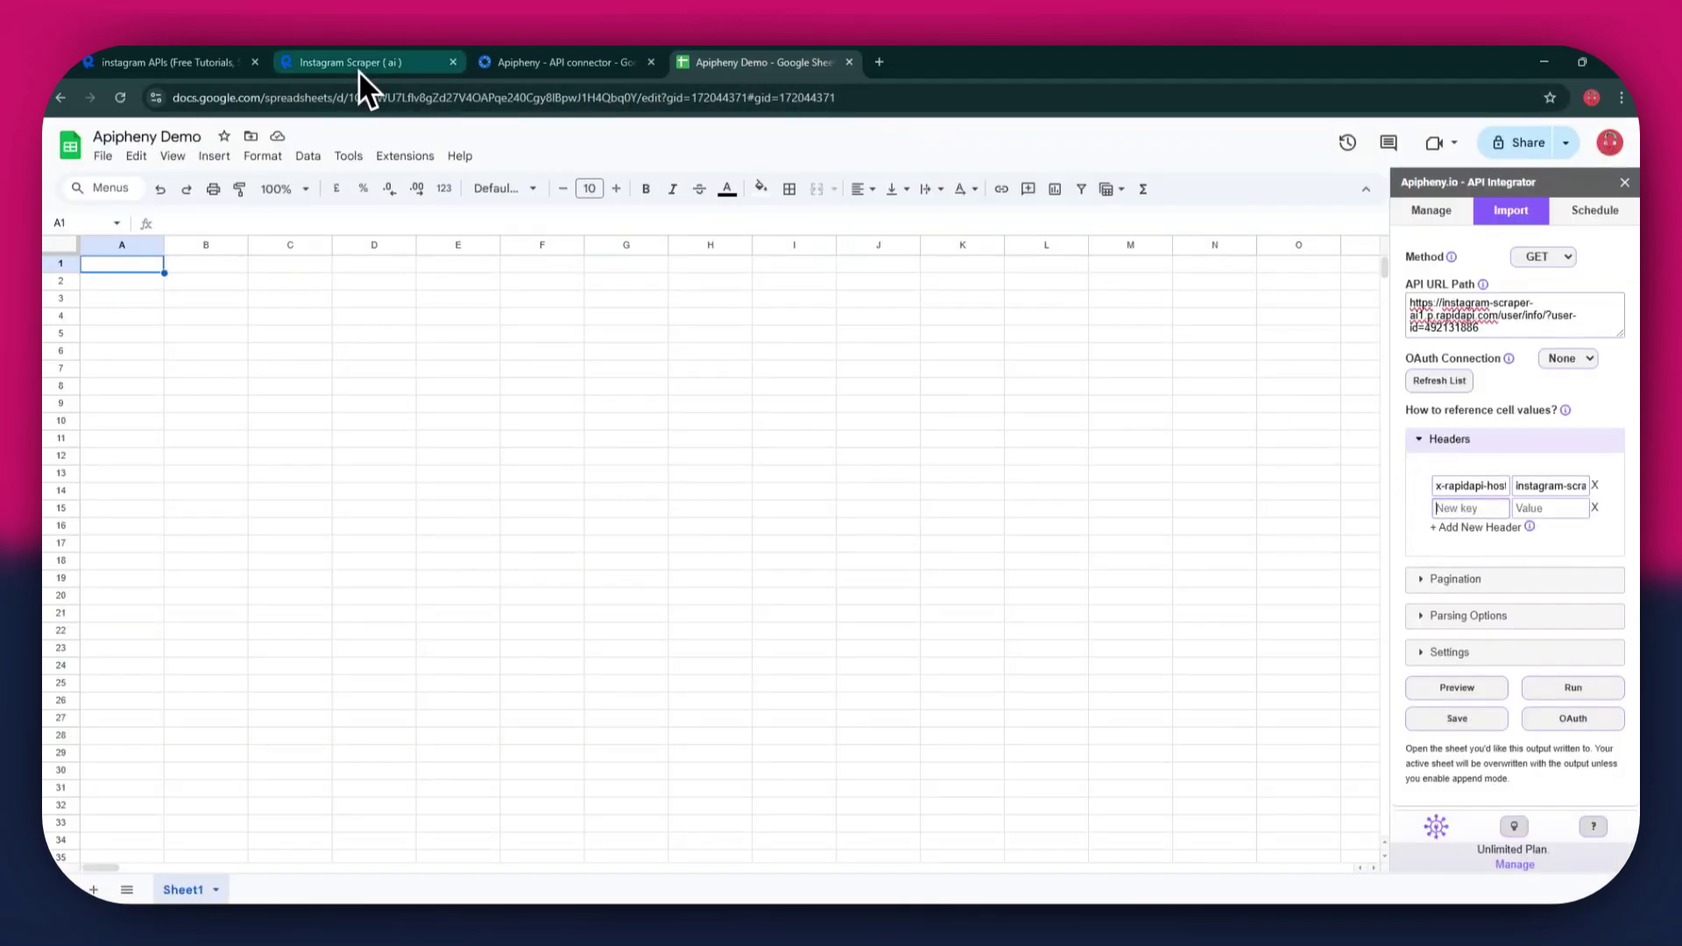
Fill the second header with x-rapidapi-key and the API key value from the snippet.
{"action": "left_click", "coordinate": [359, 70]}
{"action": "left_click_drag", "start_coordinate": [1058, 430], "coordinate": [1135, 430]}
{"action": "key", "text": "ctrl+c"}
{"action": "left_click", "coordinate": [777, 64]}
{"action": "key", "text": "ctrl+v"}
{"action": "key", "text": "ctrl+2"}
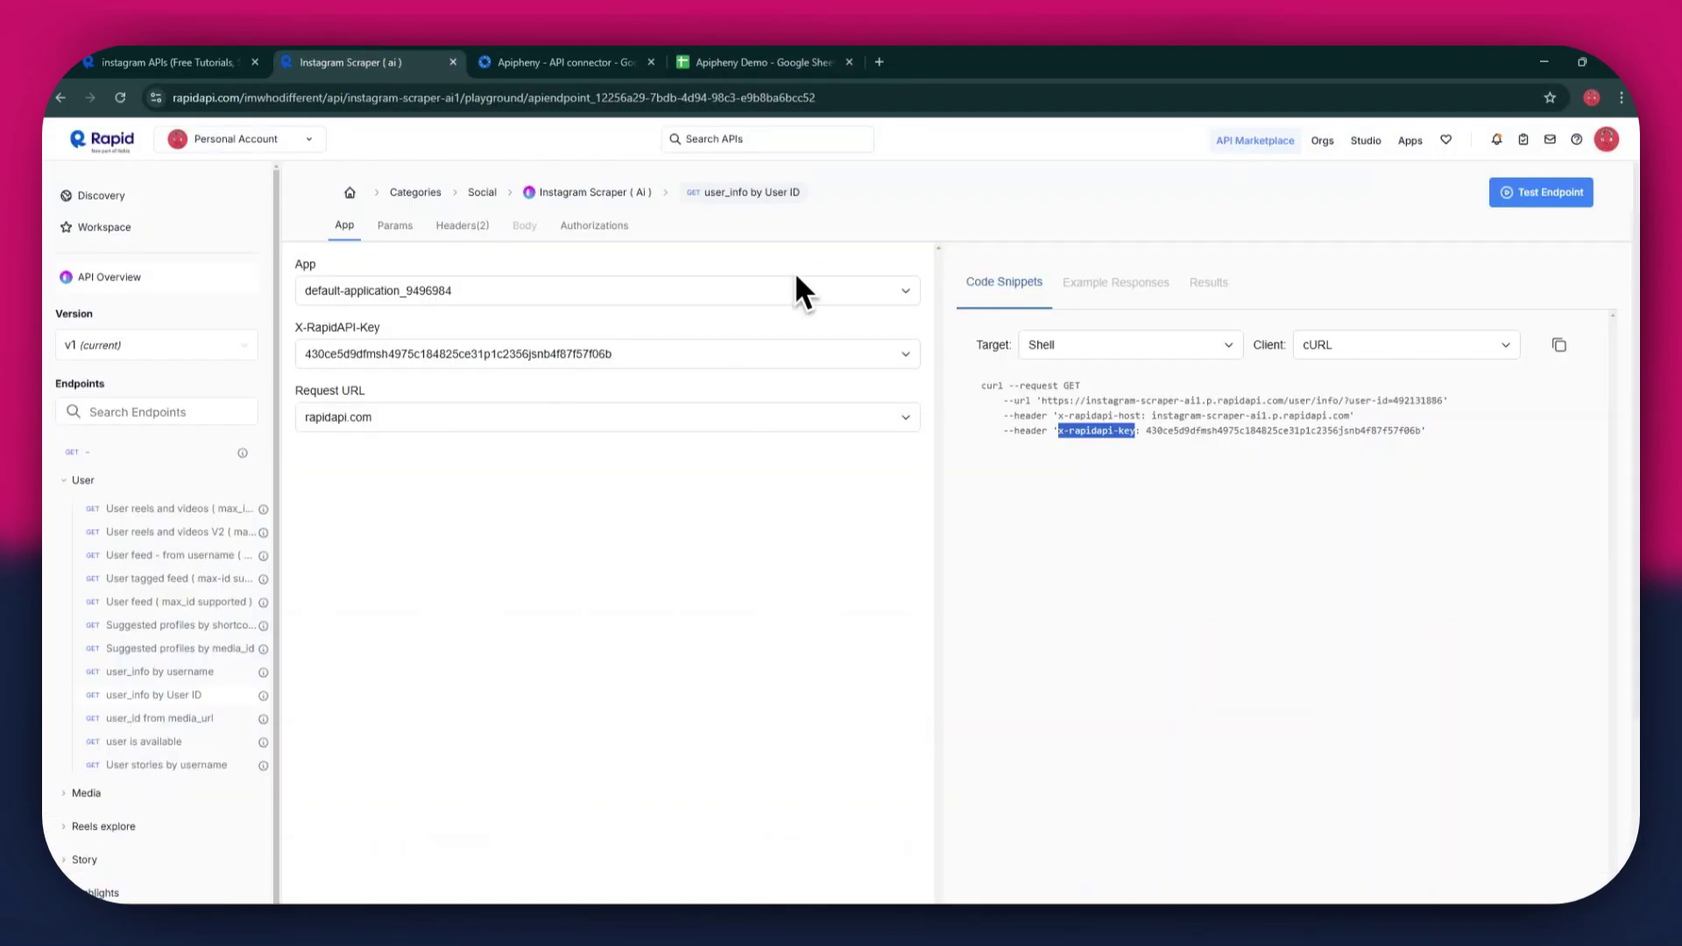
{"action": "left_click_drag", "start_coordinate": [1424, 430], "coordinate": [1147, 430]}
{"action": "key", "text": "ctrl+c"}
{"action": "key", "text": "ctrl+4"}
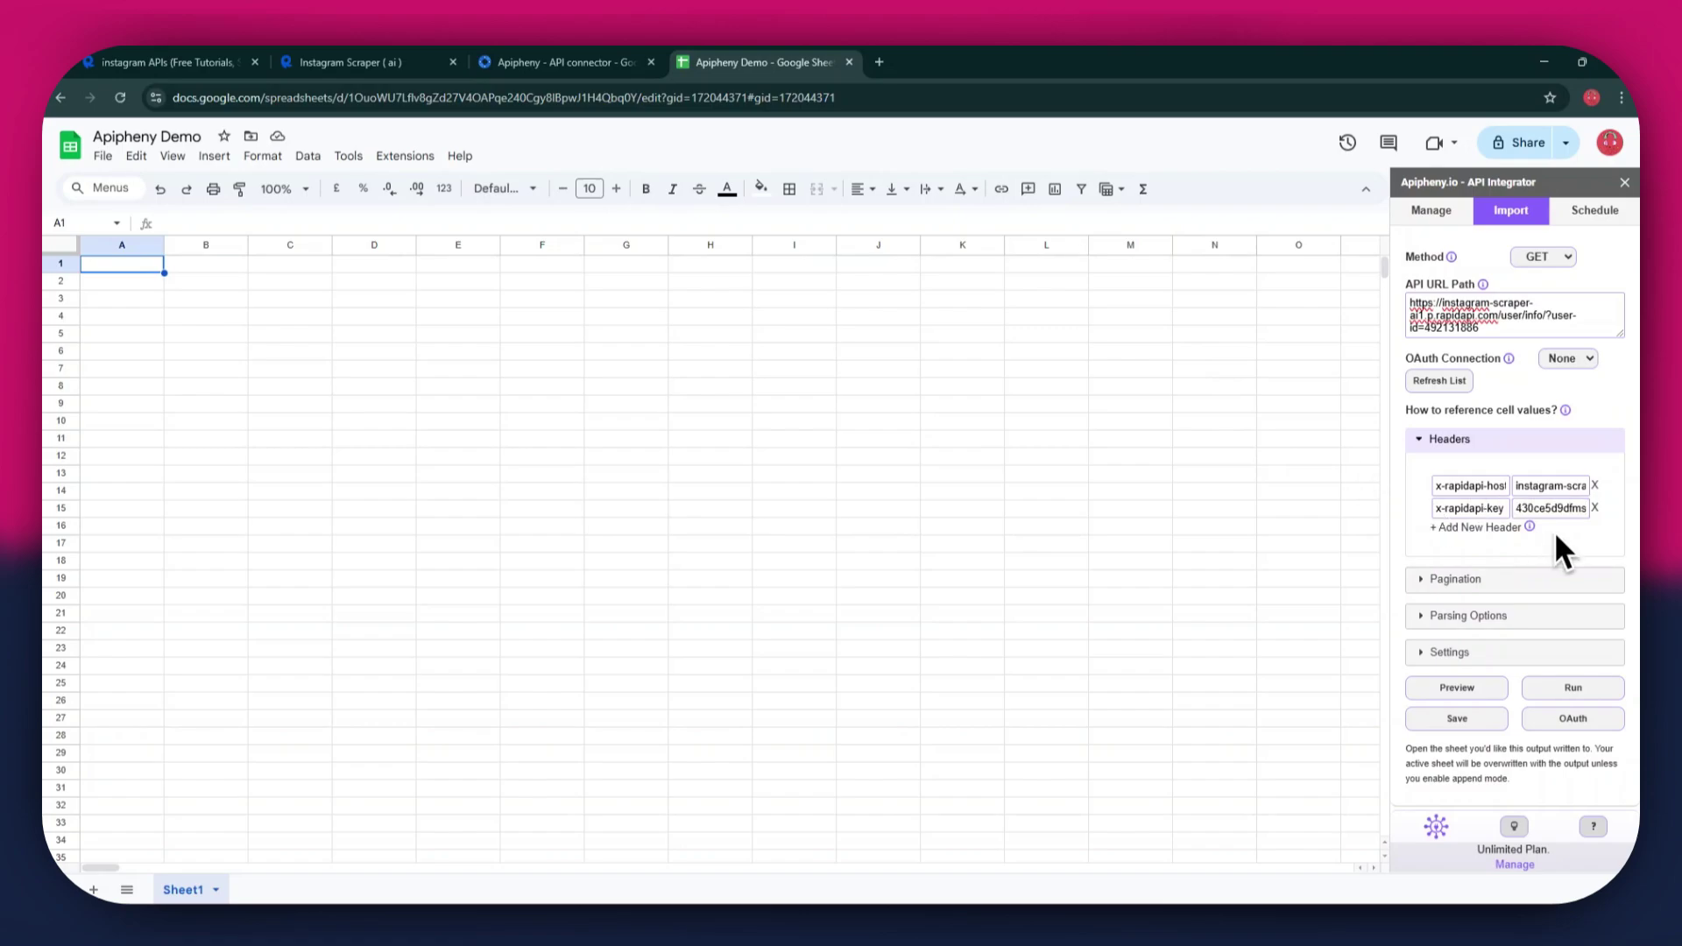
Run the Apipheny request and accept overwriting Sheet1 with the results.
{"action": "left_click", "coordinate": [1573, 688]}
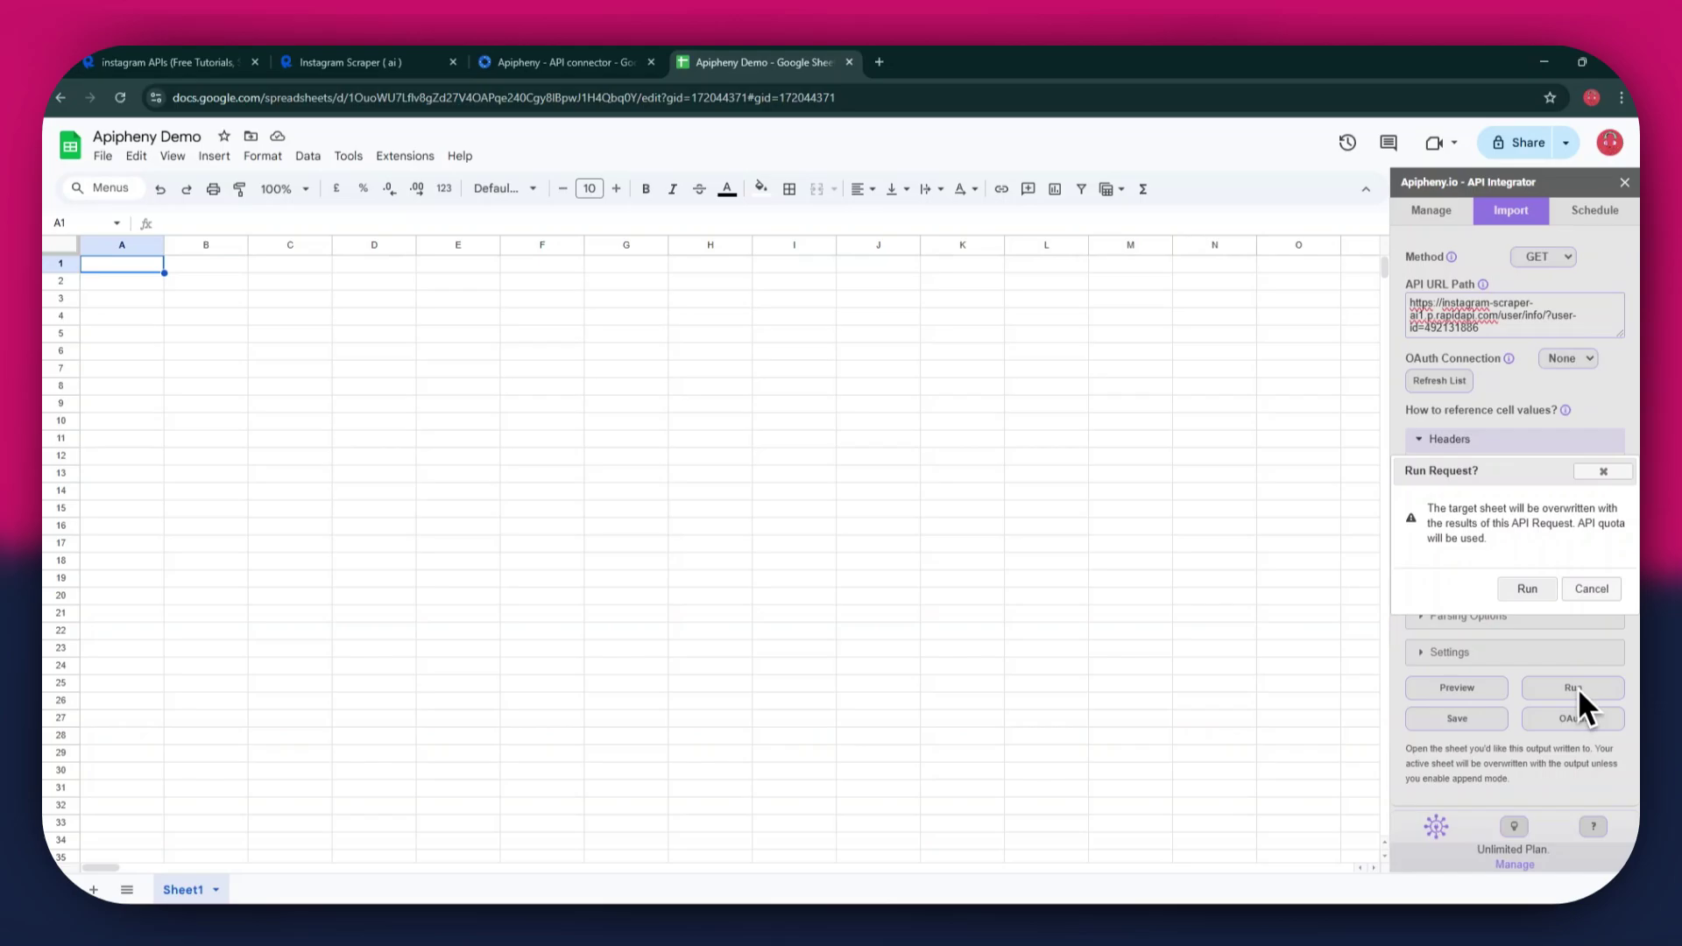
{"action": "left_click", "coordinate": [1546, 599]}
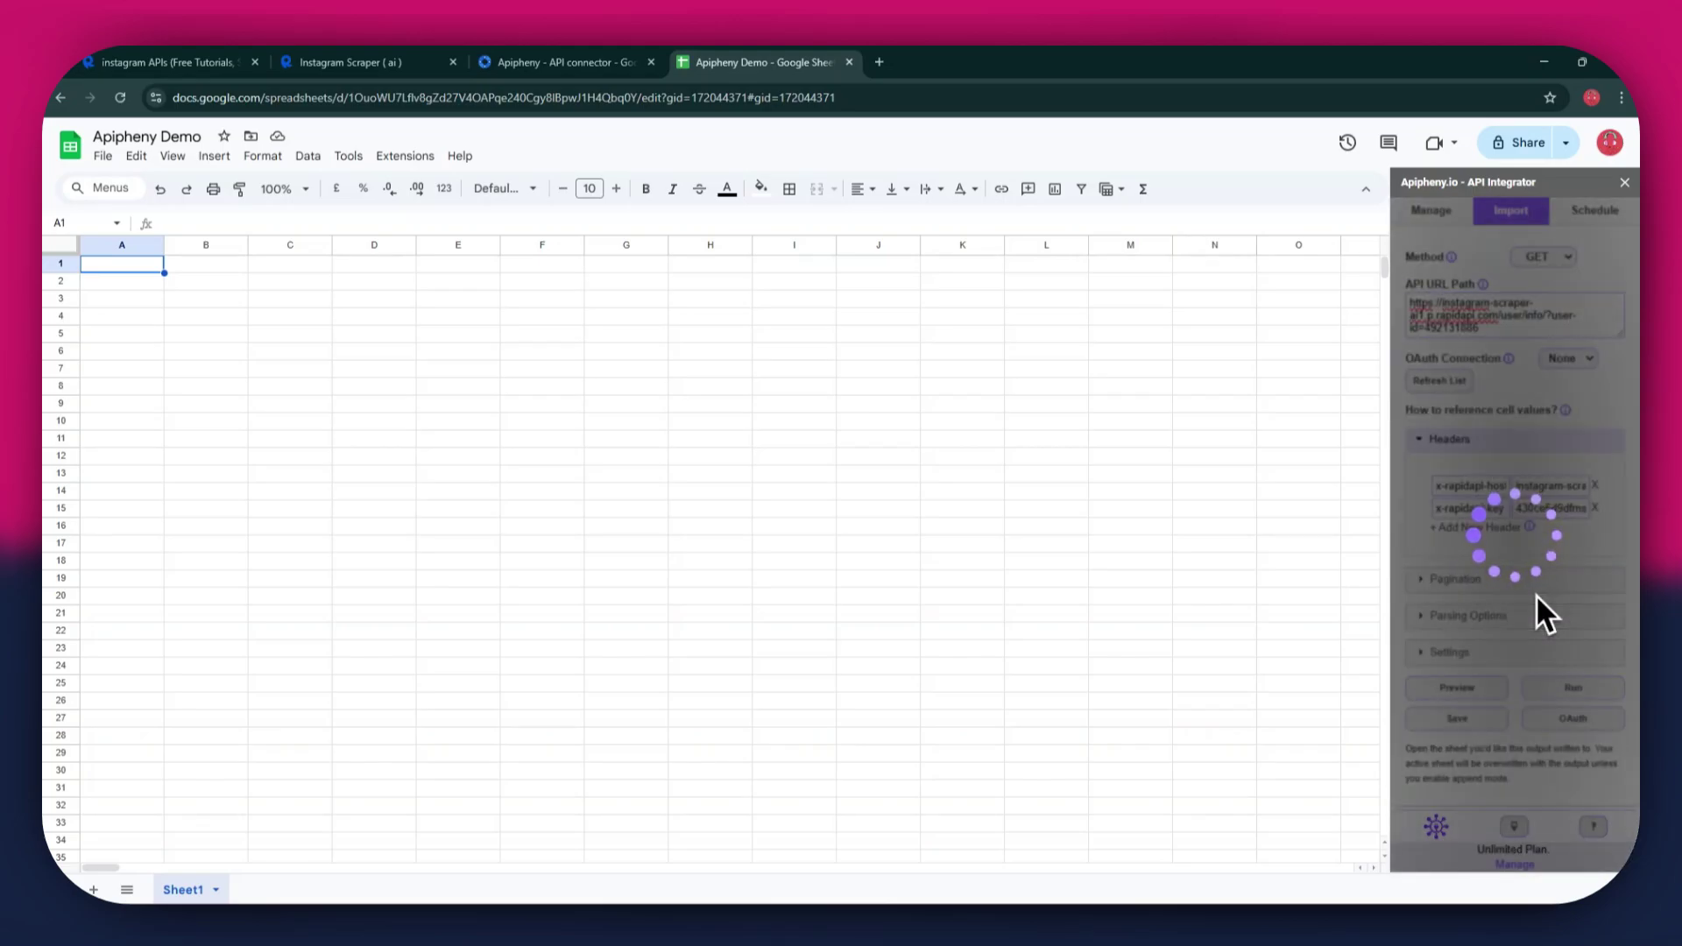